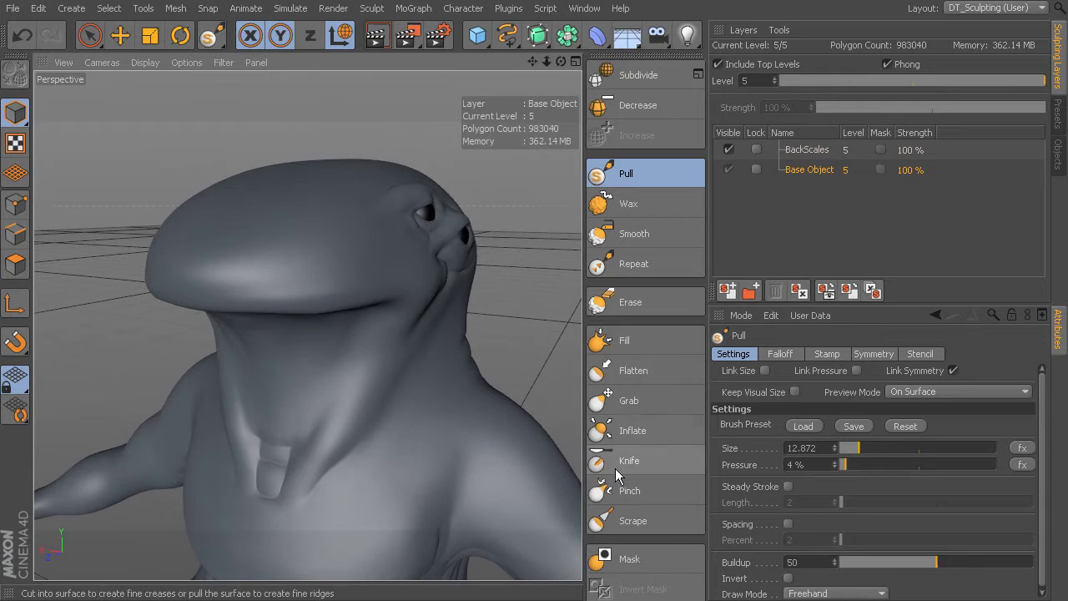
- Cut the mouth line across the head with the Knife brush at size 3.212, using Steady Stroke with length 13
left_click(624, 460)
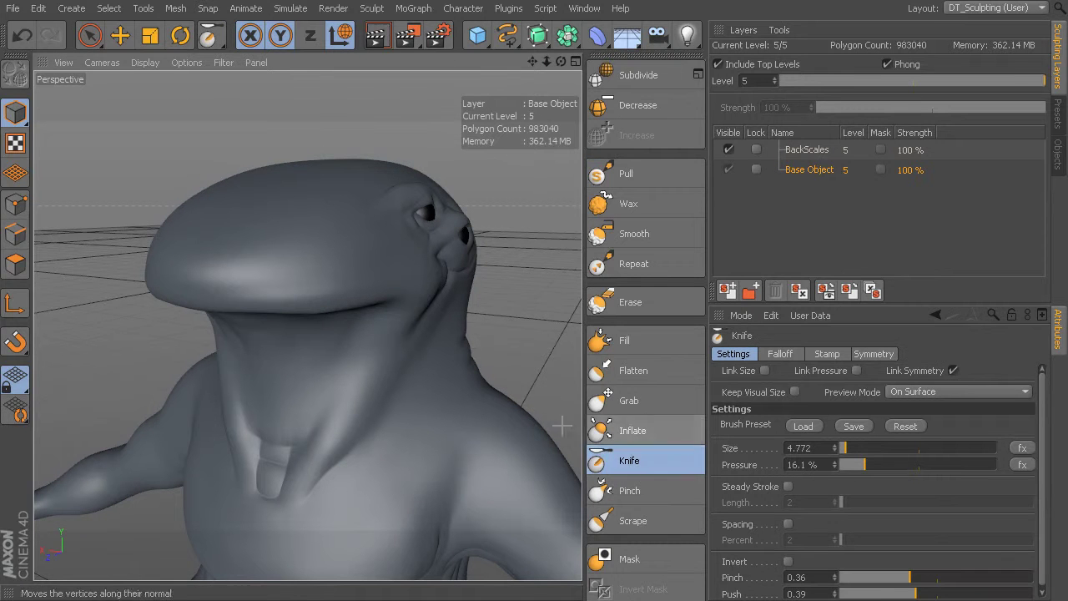
left_click(788, 488)
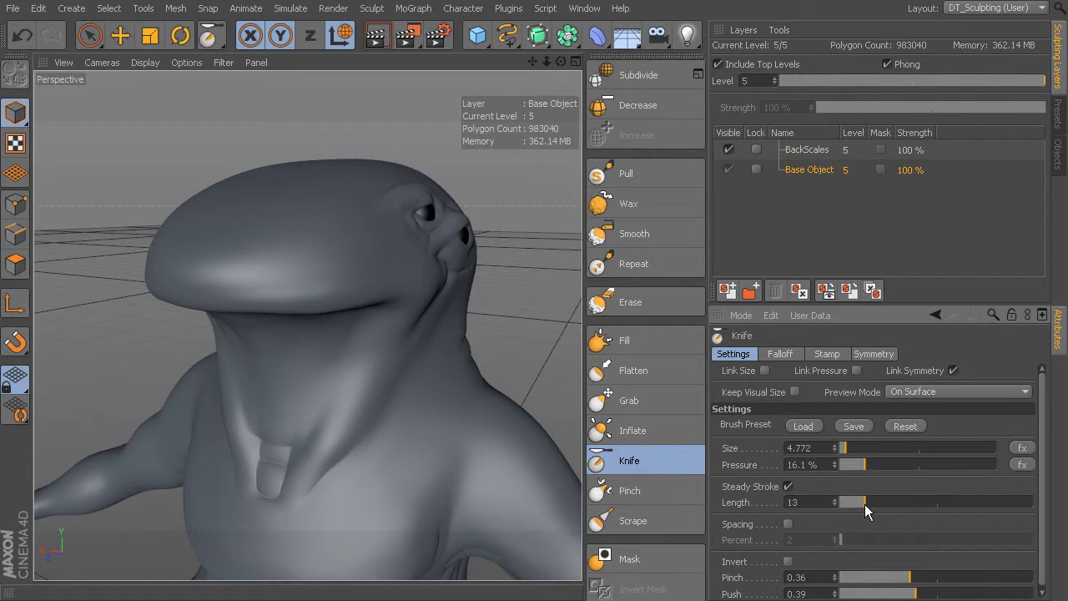
mouse_move(342, 322)
left_mouse_down("alt")
mouse_move(322, 303)
mouse_move(358, 301)
mouse_move(212, 281)
left_mouse_up("alt")
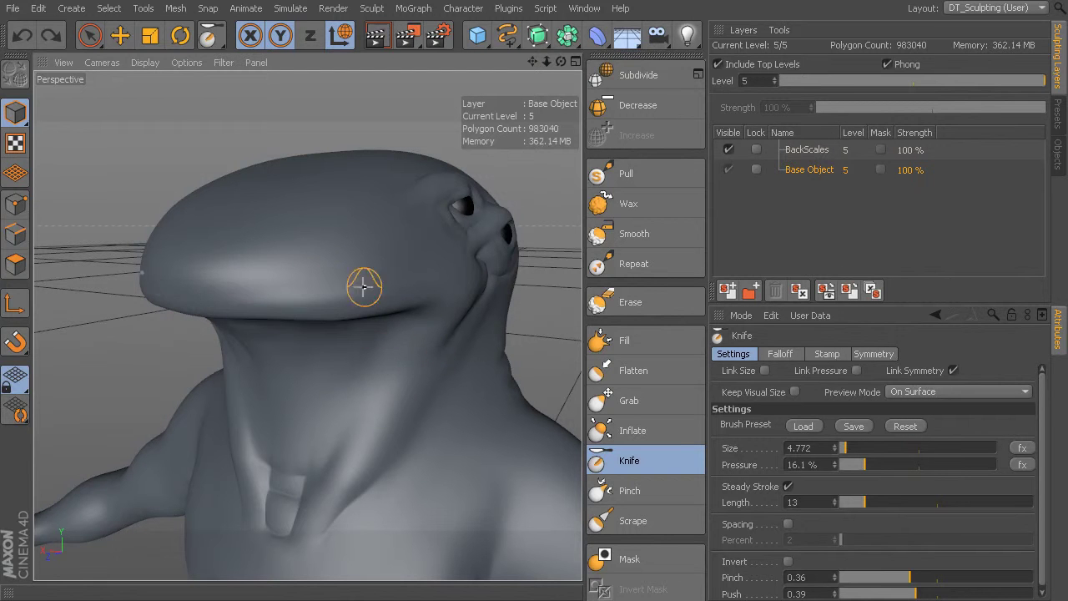
left_click_drag(317, 267, 311, 296, "alt")
middle_click_drag(311, 297, 300, 299)
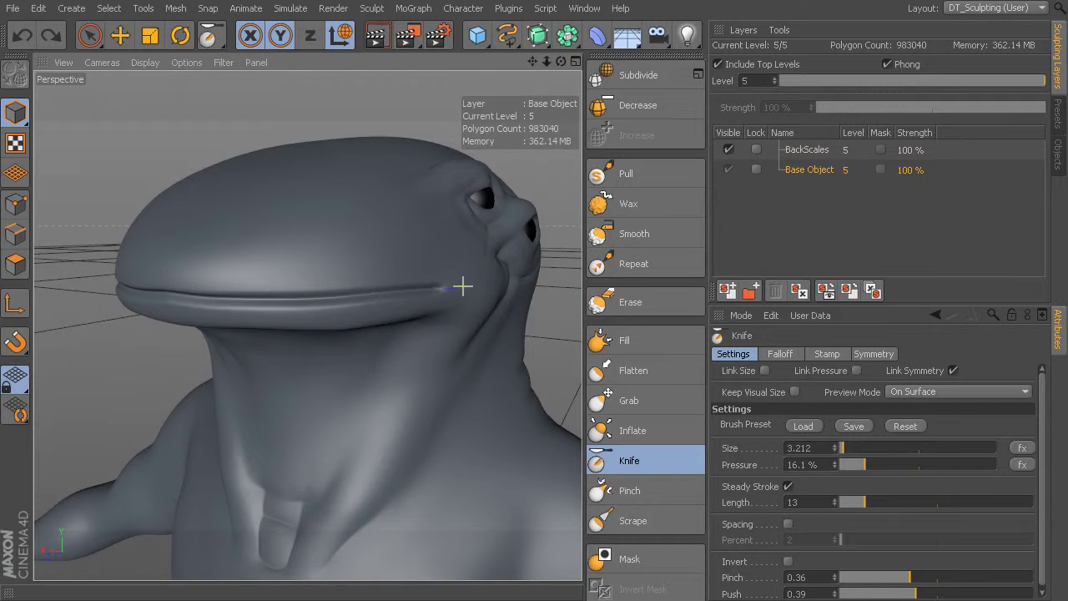
left_click_drag(499, 289, 378, 286, "alt")
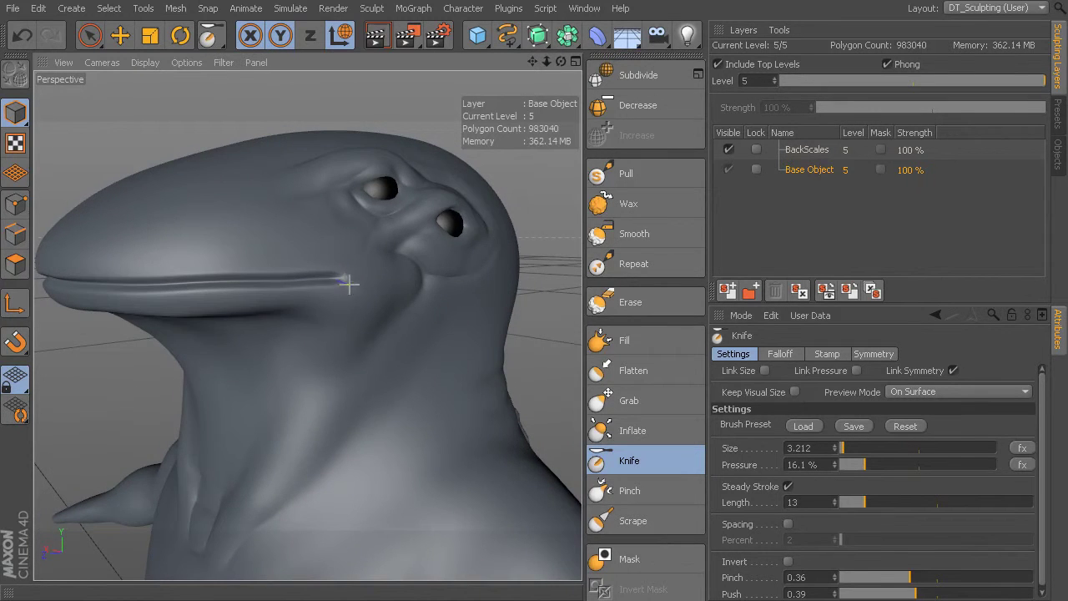
mouse_move(367, 286)
left_mouse_down("alt")
mouse_move(423, 310)
mouse_move(455, 307)
left_mouse_up("alt")
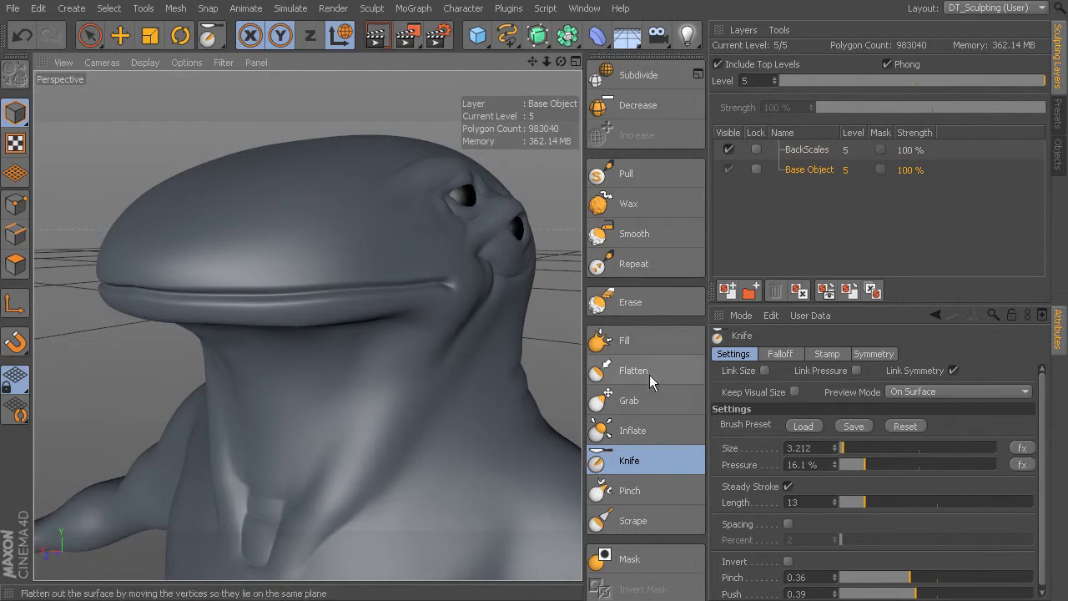
- Tighten the mouth crease along its full length with the Pinch brush at size 8.229 and pressure 20%
left_click(641, 488)
mouse_move(307, 325)
left_mouse_down("alt")
mouse_move(338, 324)
mouse_move(281, 293)
left_mouse_up("alt")
middle_click_drag(281, 293, 282, 291)
left_click_drag(281, 291, 322, 298, "alt")
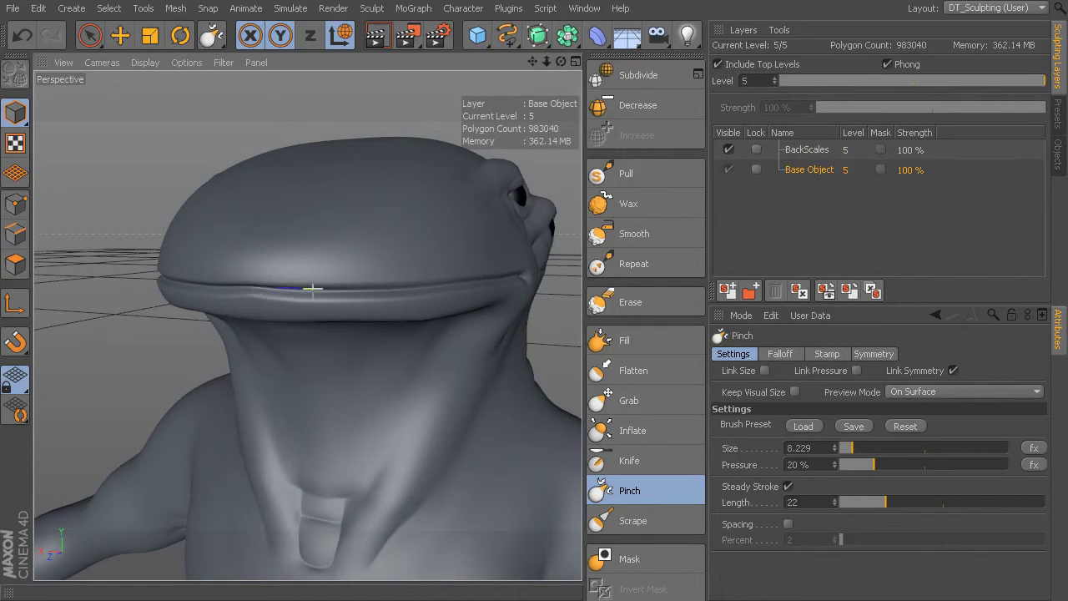
left_click_drag(420, 291, 294, 288, "alt")
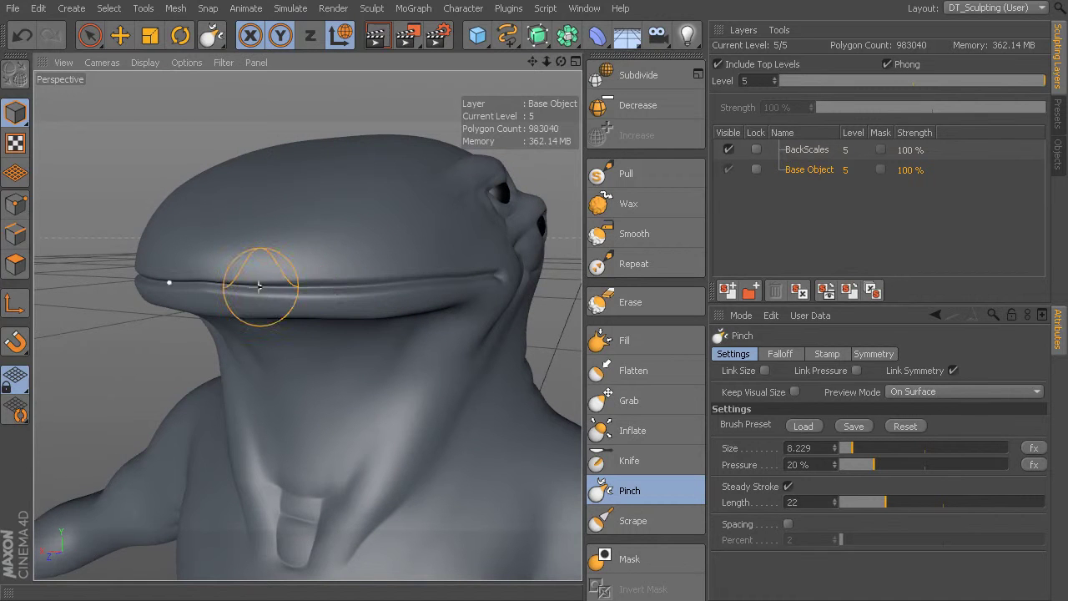
left_click_drag(378, 284, 357, 269, "alt")
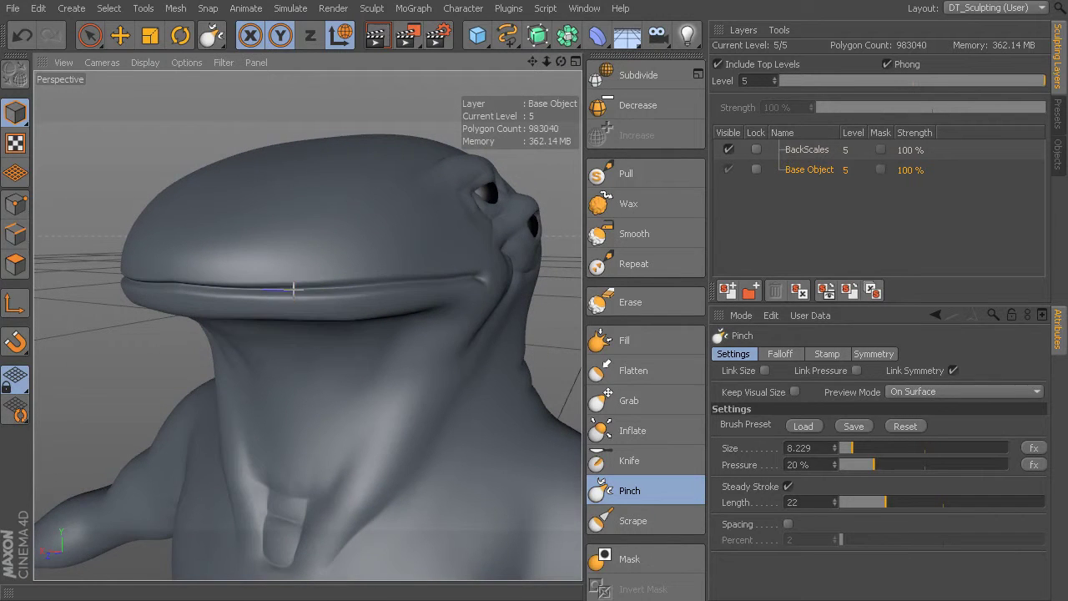
left_click_drag(428, 275, 420, 269, "alt")
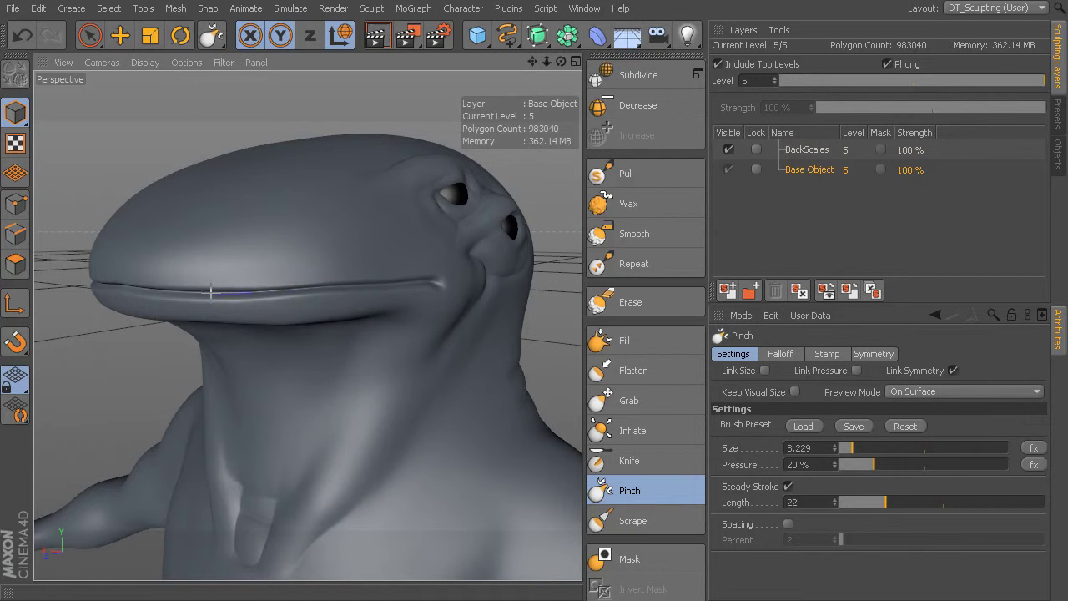
left_click_drag(267, 290, 311, 297, "alt")
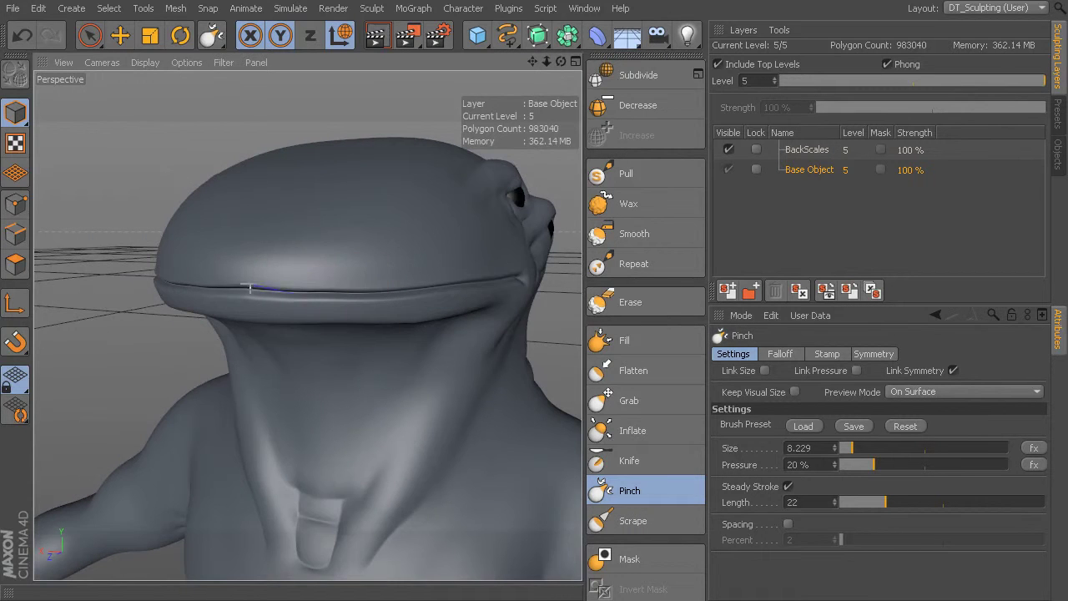
left_click_drag(184, 285, 181, 284)
mouse_move(334, 298)
left_mouse_down()
mouse_move(266, 293)
mouse_move(401, 262)
mouse_move(417, 281)
left_mouse_up()
- Build up the raised chin form at the centre of the lower lip with the Pull brush, reducing its size to 4.488
right_click_drag(423, 273, 448, 262, "alt")
mouse_move(448, 261)
left_mouse_down("alt")
mouse_move(333, 321)
mouse_move(430, 267)
left_mouse_up("alt")
left_click(626, 173)
mouse_move(431, 267)
middle_mouse_down()
mouse_move(381, 267)
mouse_move(374, 277)
middle_mouse_up()
mouse_move(397, 282)
left_mouse_down("alt")
mouse_move(412, 258)
mouse_move(389, 221)
left_mouse_up("alt")
left_click_drag(390, 217, 409, 222)
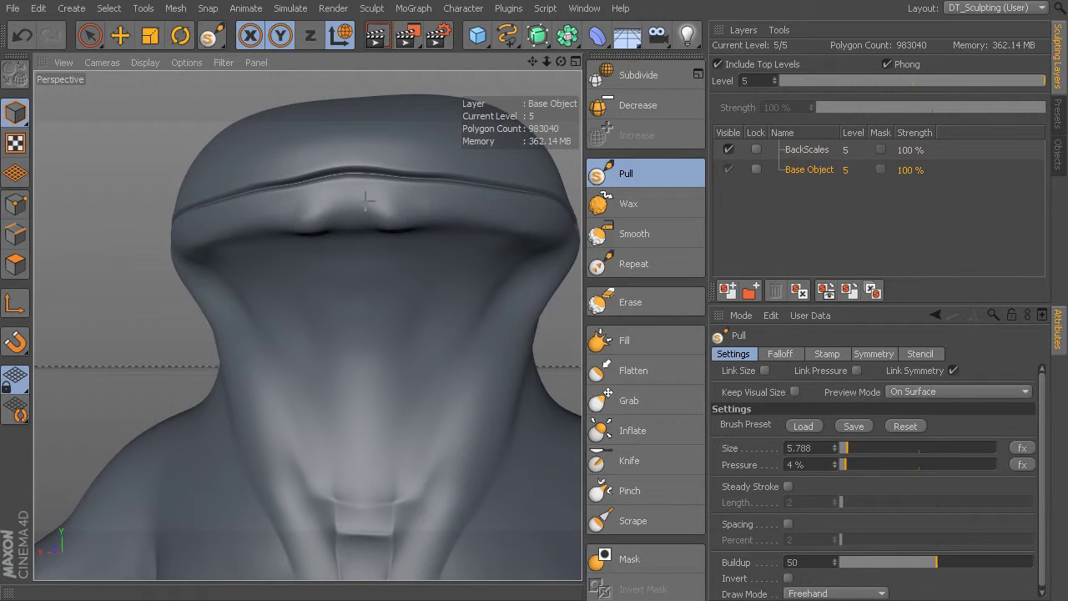
left_click_drag(443, 220, 412, 189, "alt")
middle_click_drag(412, 188, 392, 188)
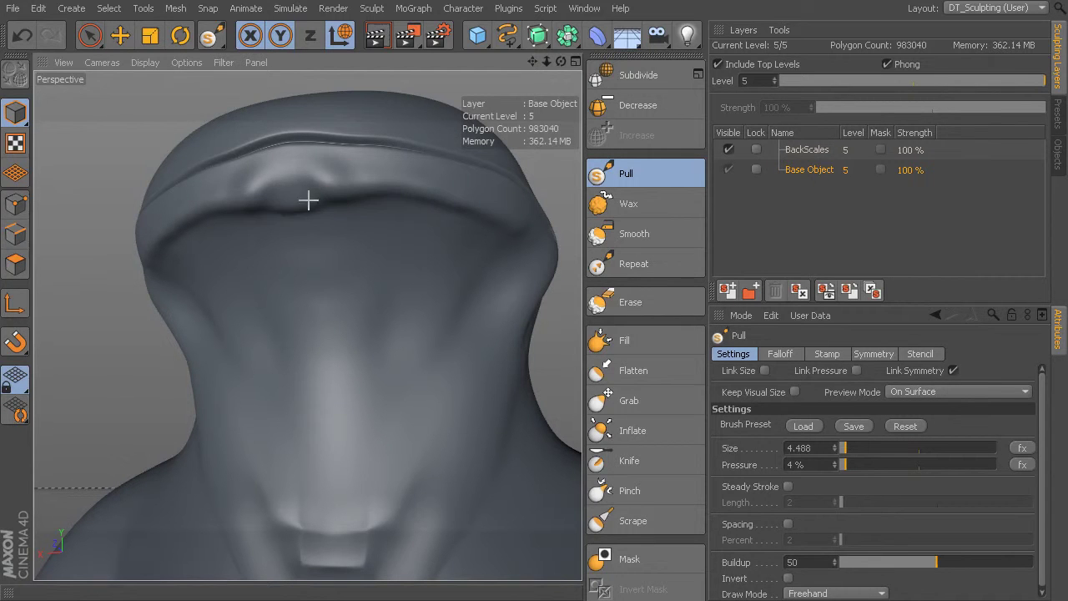
left_click_drag(315, 184, 354, 192)
- Pinch the end of the mouth line at the corner using size 8.229 and pressure 20%
left_click_drag(474, 196, 445, 272, "alt")
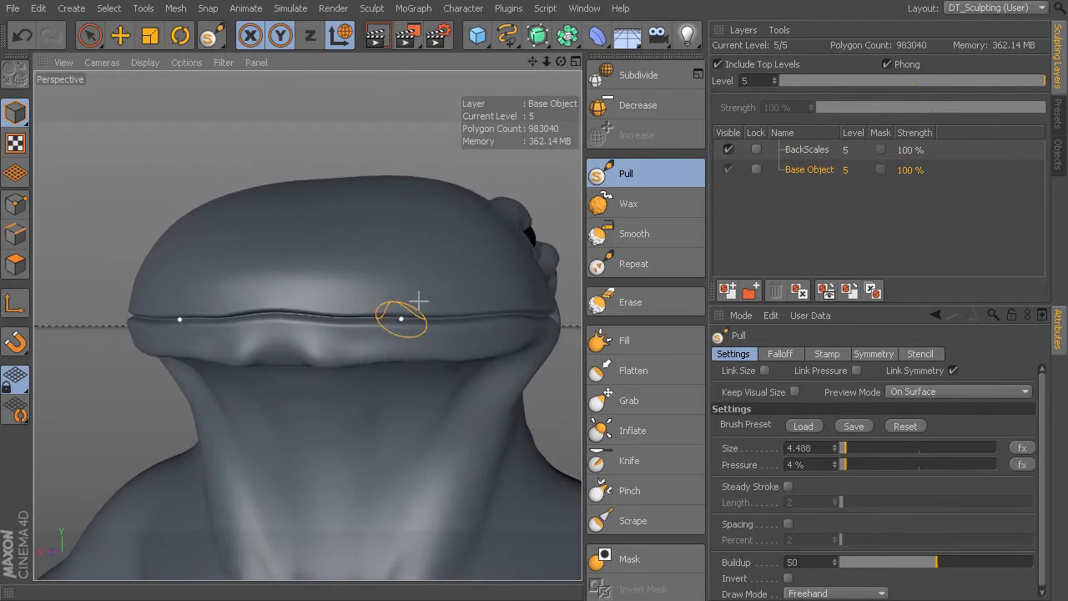
left_click_drag(475, 349, 387, 343, "alt")
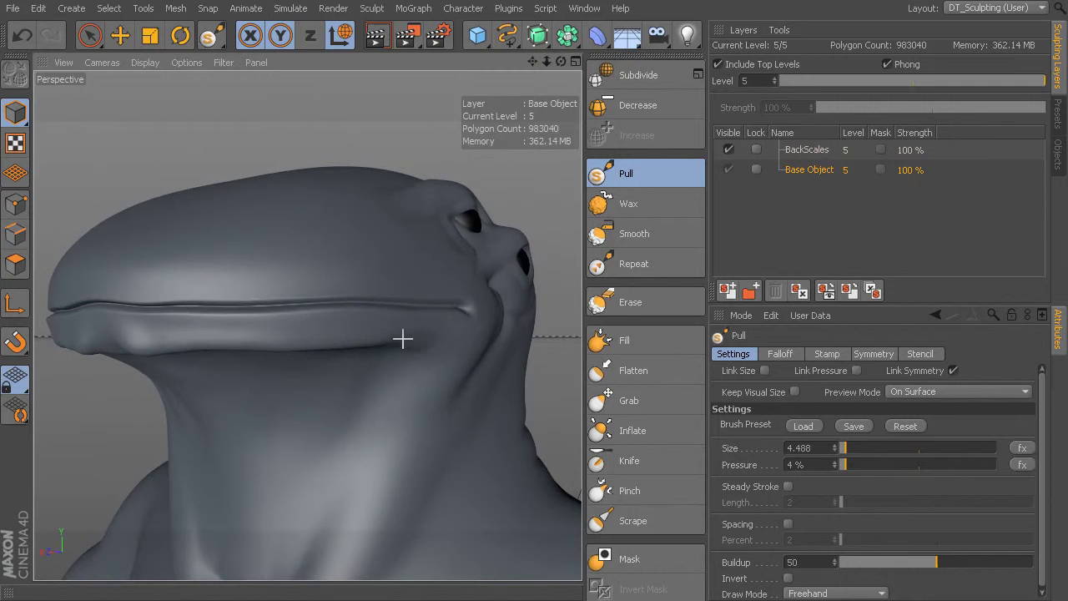
mouse_move(464, 311)
left_mouse_down("alt")
mouse_move(393, 332)
mouse_move(434, 341)
mouse_move(477, 322)
mouse_move(381, 327)
mouse_move(425, 298)
mouse_move(501, 357)
left_mouse_up("alt")
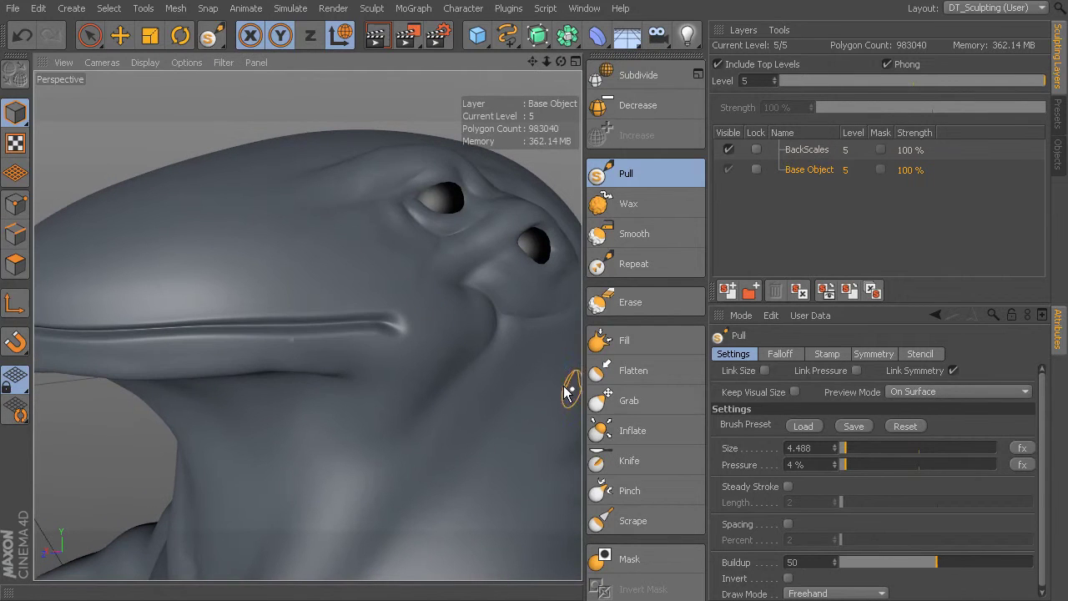
left_click(646, 491)
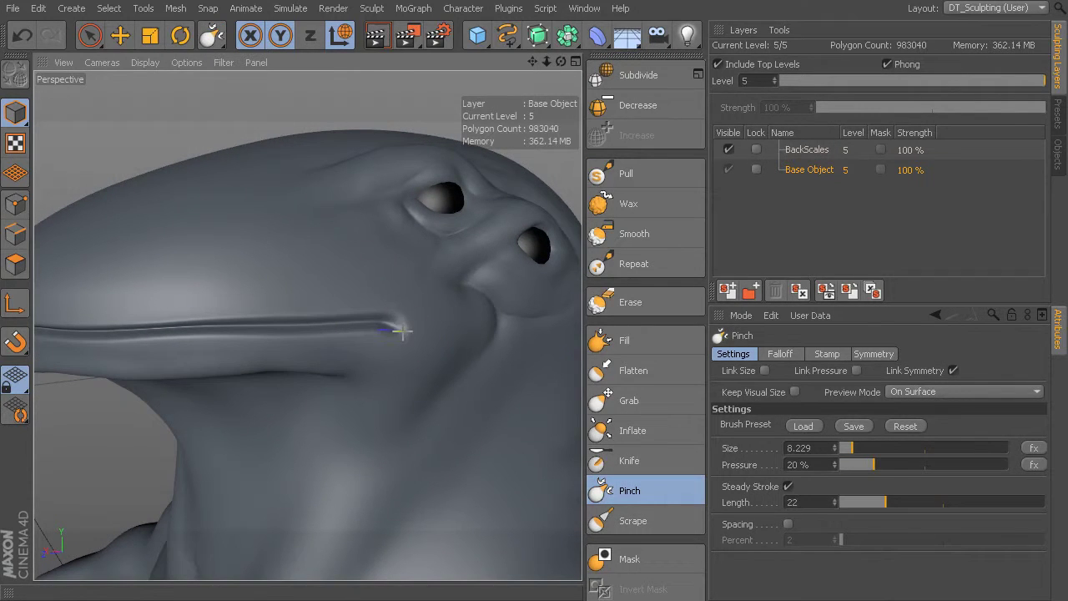
left_click_drag(380, 318, 396, 328)
- Try a stronger pinch on the mouth corner at 78% pressure and undo it
middle_click_drag(397, 326, 396, 277)
left_click_drag(391, 324, 400, 335)
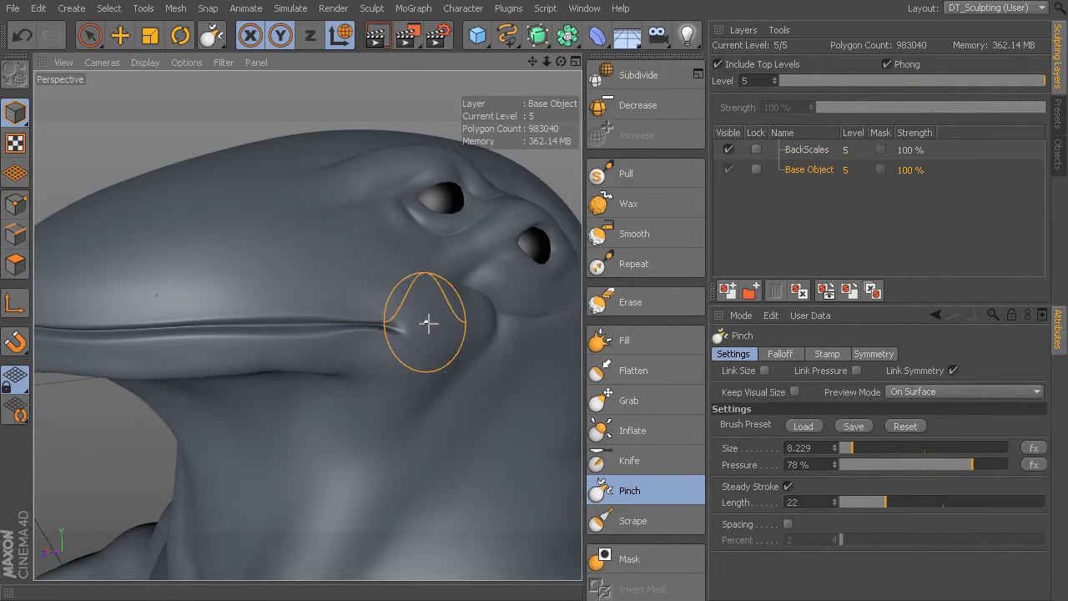
key("ctrl+z")
- Pinch the mouth corner and the adjoining lip crease with Steady Stroke off and pressure at 36%
left_click(788, 487)
middle_click_drag(413, 323, 404, 366)
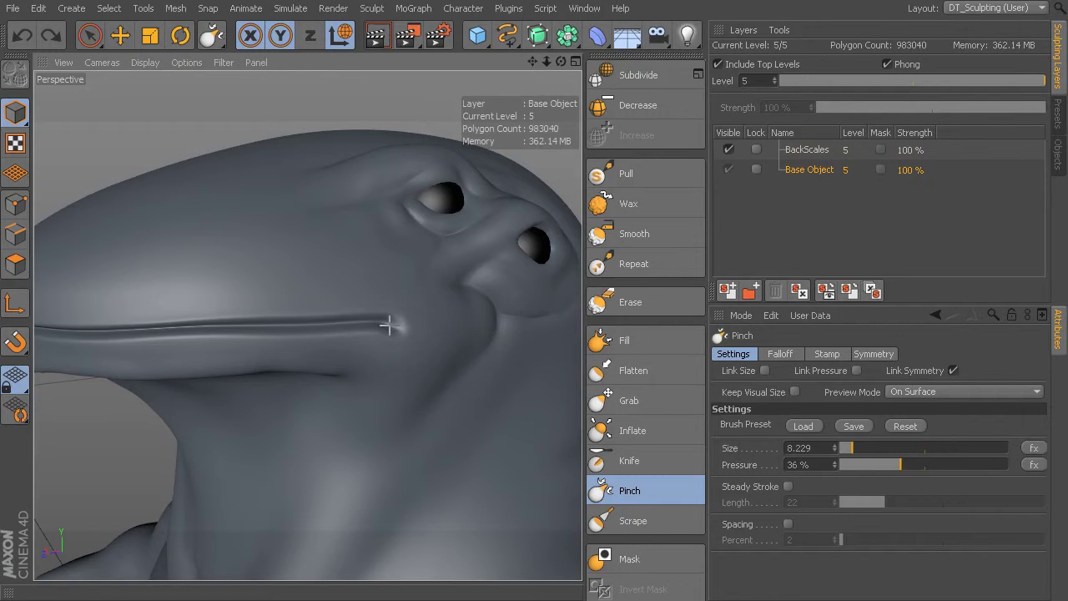
left_click_drag(361, 319, 224, 326)
left_click_drag(300, 328, 179, 328)
mouse_move(414, 327)
left_mouse_down()
mouse_move(367, 322)
mouse_move(443, 314)
mouse_move(411, 342)
left_mouse_up()
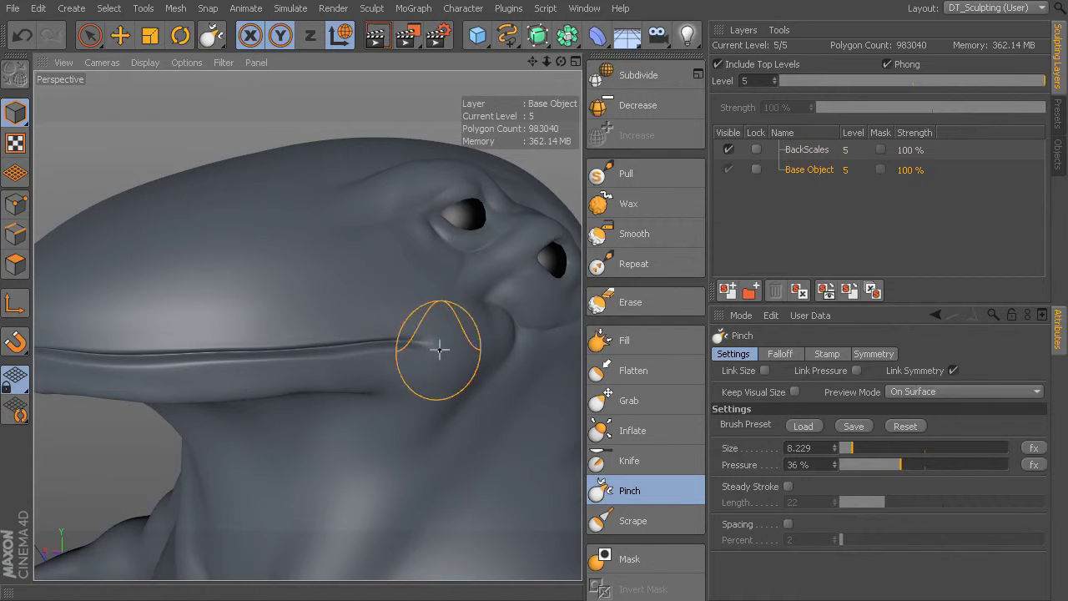
- Build curved skin folds around the mouth corner with the Wax brush at size 3.403 and pressure 23%
mouse_move(464, 378)
left_mouse_down("alt")
mouse_move(436, 351)
mouse_move(374, 327)
left_mouse_up("alt")
left_click(635, 206)
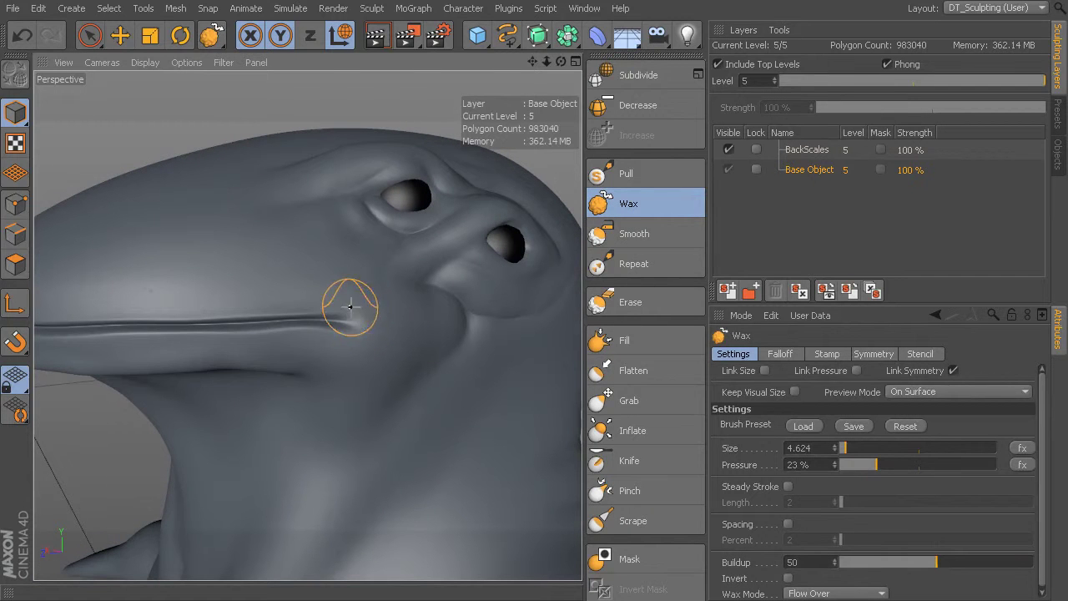
middle_click_drag(370, 322, 359, 320)
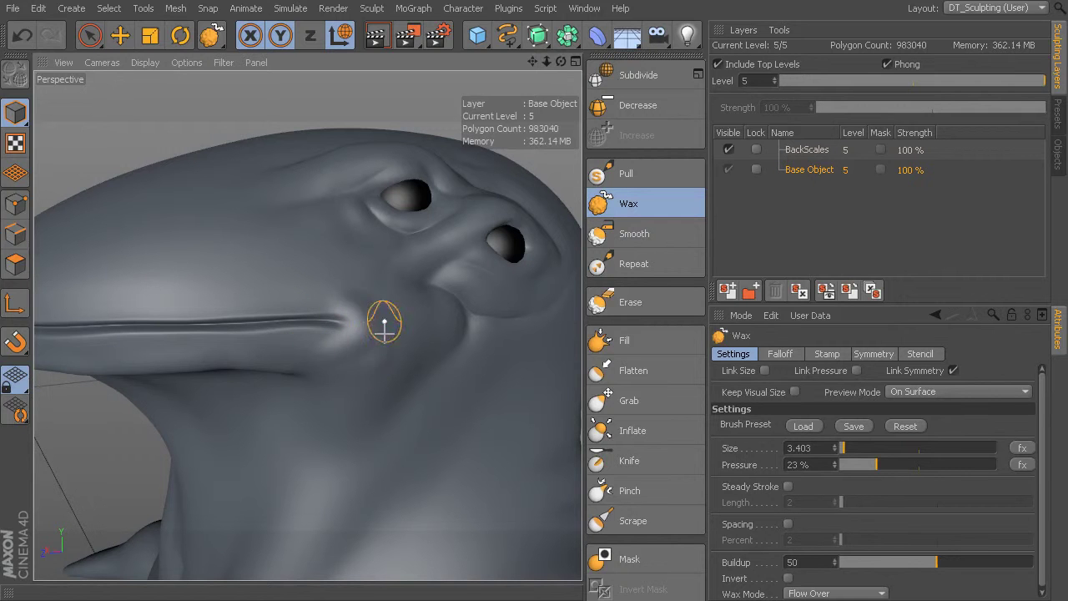
left_click_drag(339, 370, 385, 305)
left_click_drag(355, 365, 420, 351, "alt")
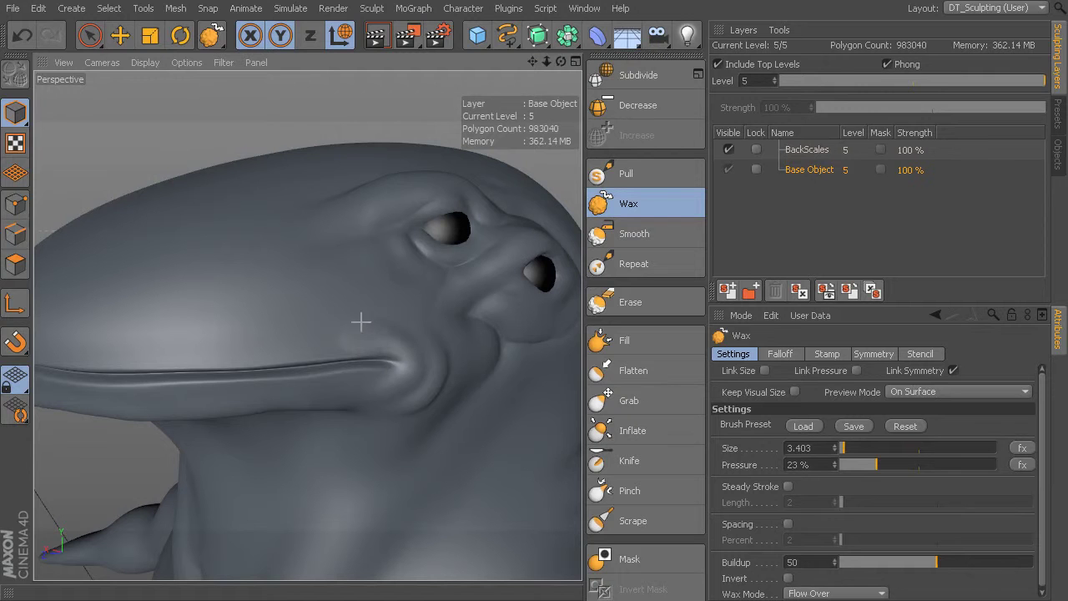
left_click_drag(455, 363, 432, 389, "alt")
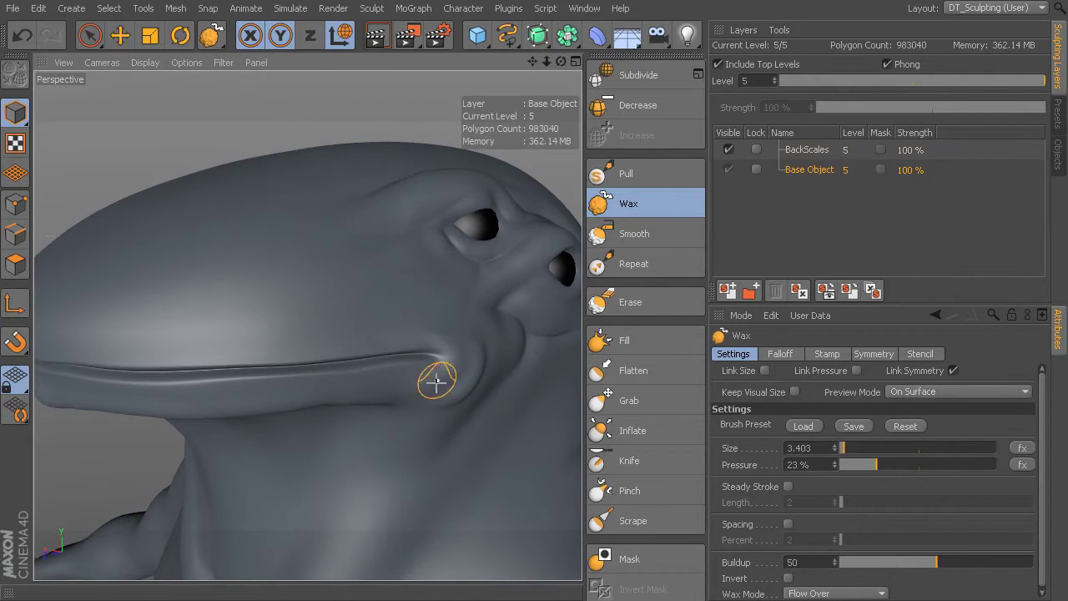
left_click_drag(499, 377, 429, 339, "alt")
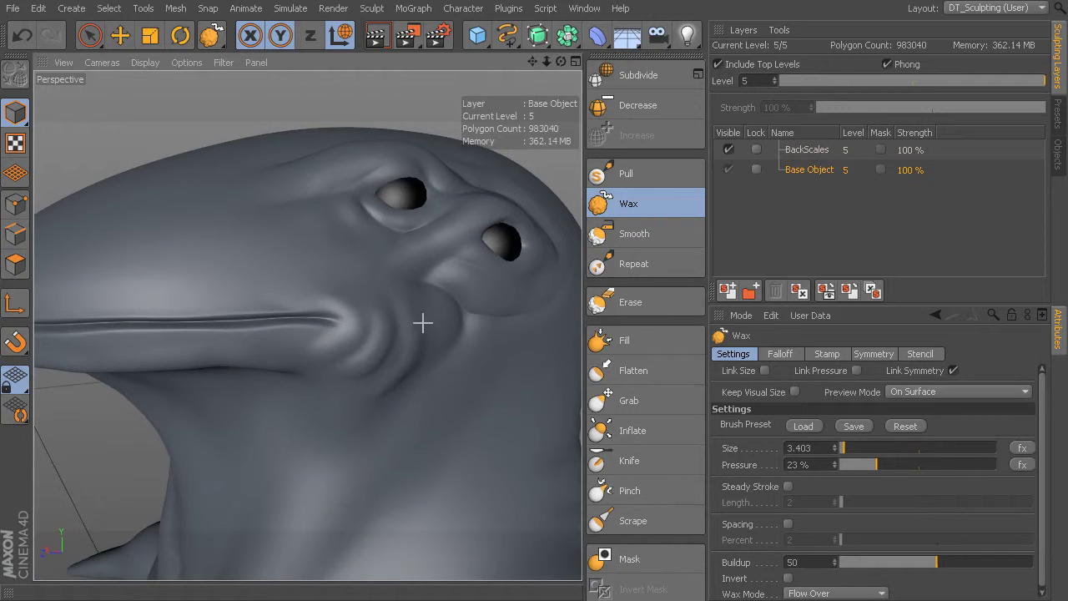
- Add volume beneath the jaw near the mouth corner with the Wax brush at size 7.056 and pressure 28%
left_click_drag(397, 378, 410, 362, "alt")
middle_click_drag(395, 356, 413, 367)
left_click_drag(413, 367, 420, 338, "alt")
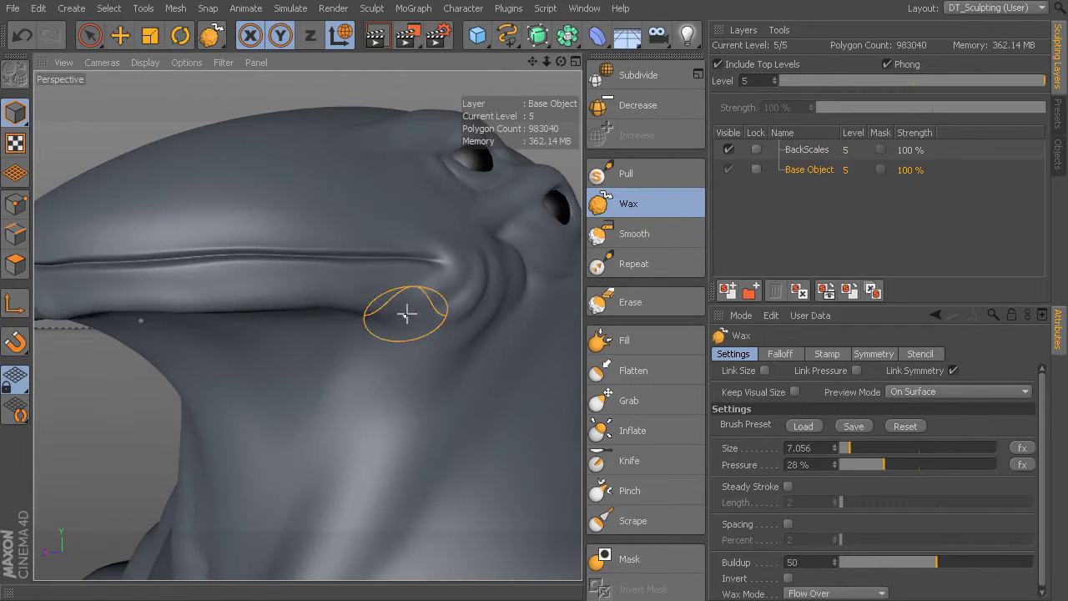
left_click_drag(391, 375, 408, 344, "alt")
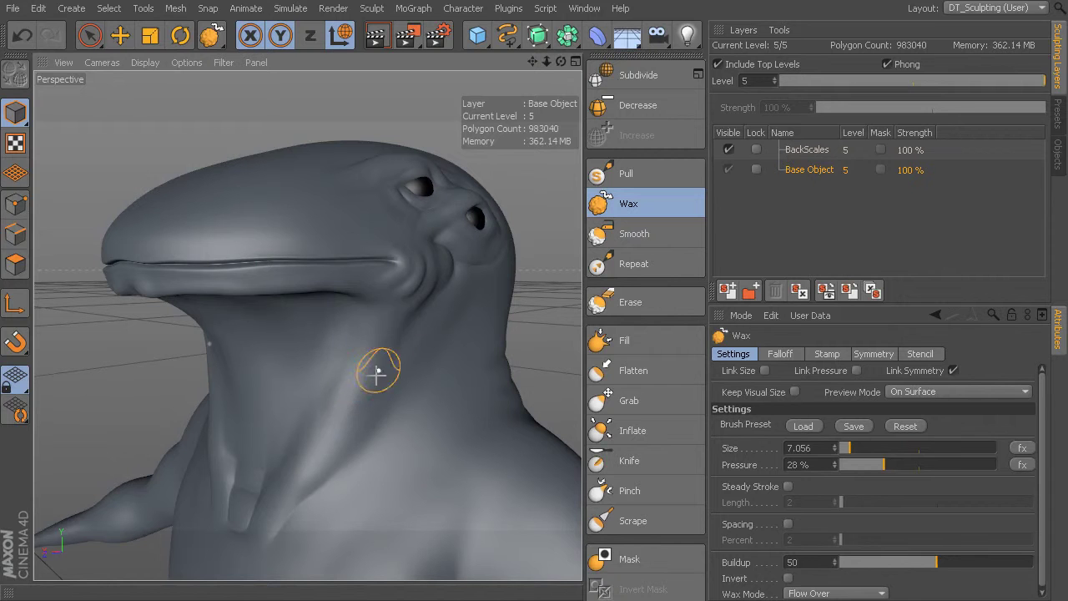
- Carve creases between the mouth-corner folds with the Knife brush, Steady Stroke off, pressure 5.1% and size reduced to 4.649
left_click(632, 467)
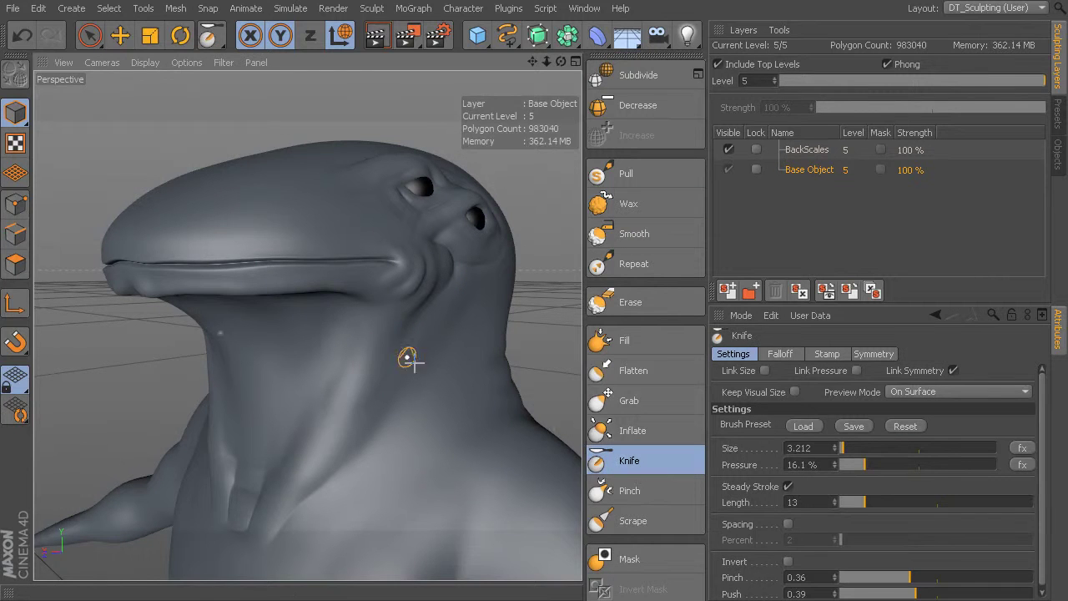
scroll(405, 348, "up", 3)
middle_click_drag(386, 355, 477, 359)
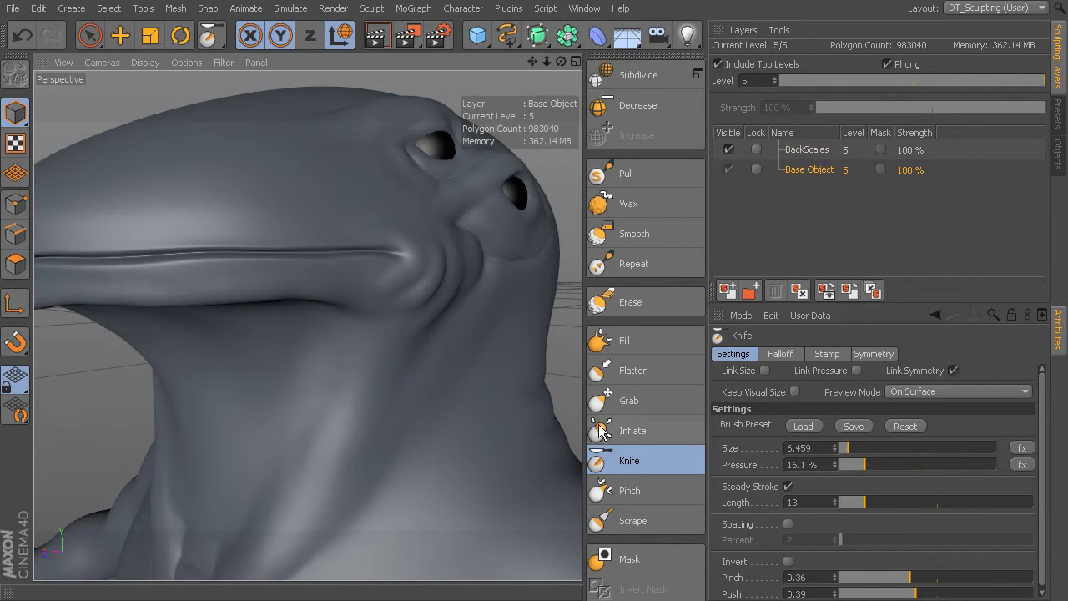
left_click(789, 488)
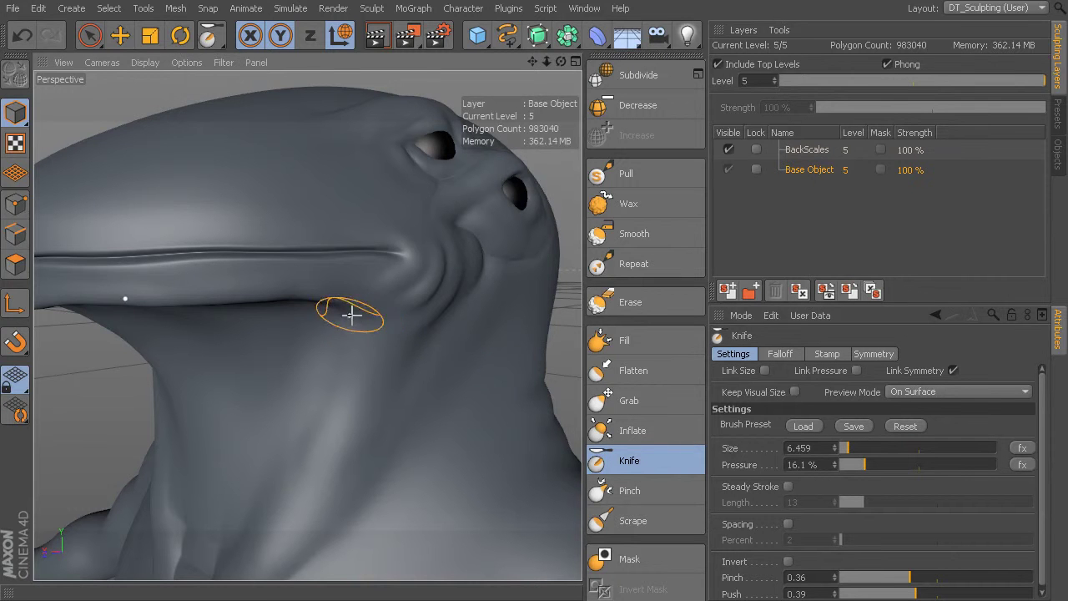
key("ctrl+z")
middle_click_drag(419, 289, 416, 306)
mouse_move(417, 307)
left_mouse_down("alt")
mouse_move(371, 313)
mouse_move(357, 298)
left_mouse_up("alt")
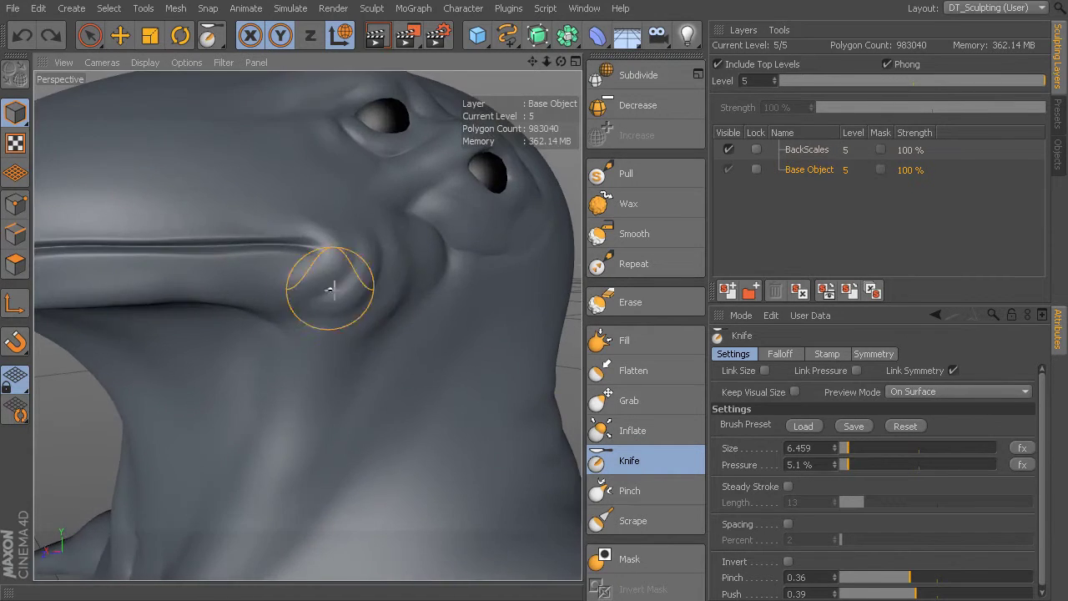
middle_click_drag(357, 271, 342, 276)
mouse_move(310, 297)
left_mouse_down()
mouse_move(355, 239)
mouse_move(348, 227)
left_mouse_up()
left_click_drag(316, 308, 367, 265)
left_click_drag(364, 354, 383, 265)
left_click_drag(395, 344, 387, 324)
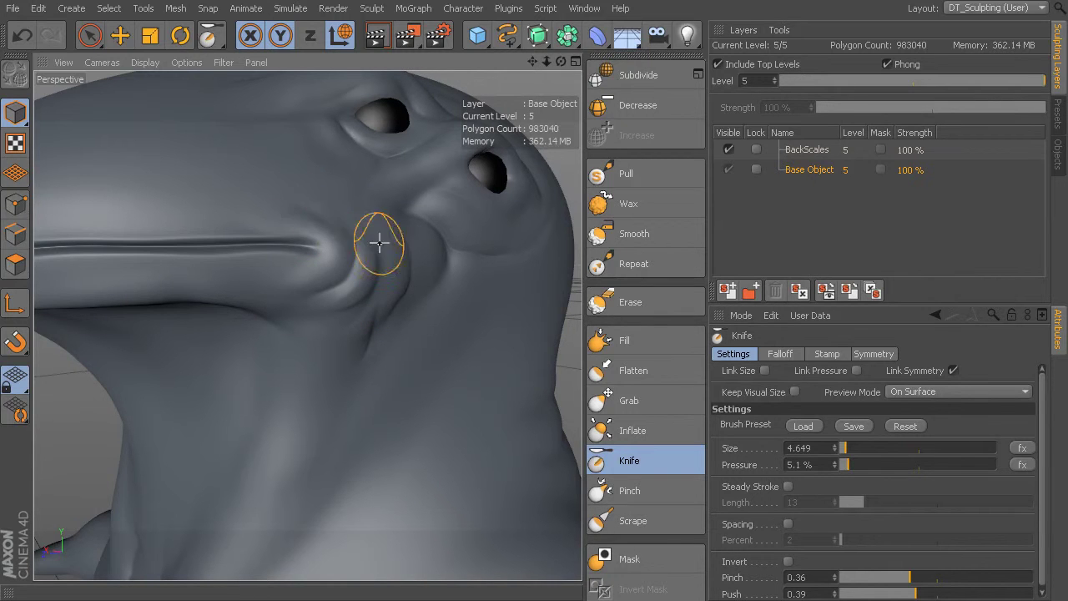
- Carve a crease around the underside of the chin with the Knife brush at size 3.301, and enlarge the brush to 6.291
mouse_move(308, 215)
left_mouse_down("alt")
mouse_move(432, 243)
mouse_move(504, 240)
left_mouse_up("alt")
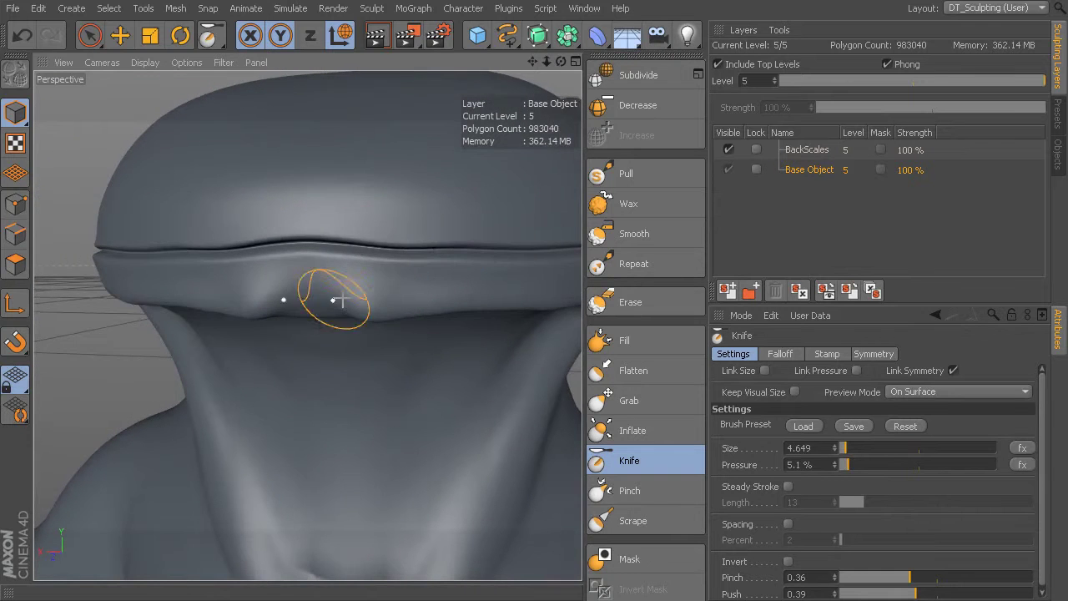
middle_click_drag(363, 317, 412, 276, "alt")
left_click_drag(305, 324, 415, 239, "alt")
right_click_drag(414, 238, 455, 238, "alt")
middle_click_drag(456, 236, 424, 237)
mouse_move(411, 210)
left_mouse_down()
mouse_move(415, 202)
mouse_move(440, 245)
mouse_move(427, 225)
mouse_move(438, 261)
mouse_move(420, 278)
mouse_move(416, 317)
left_mouse_up()
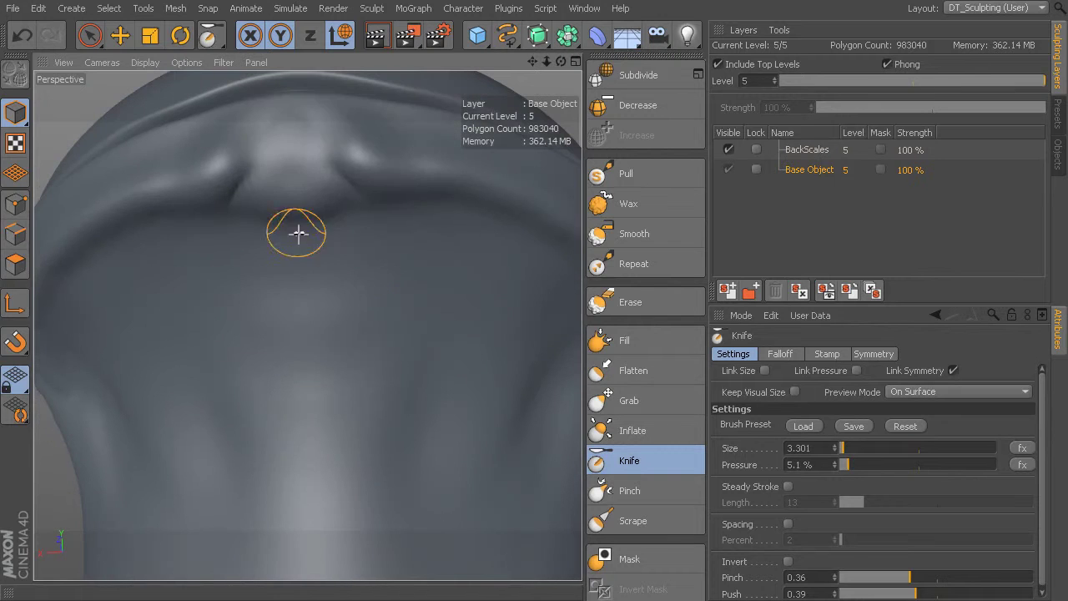
middle_click_drag(426, 215, 453, 215)
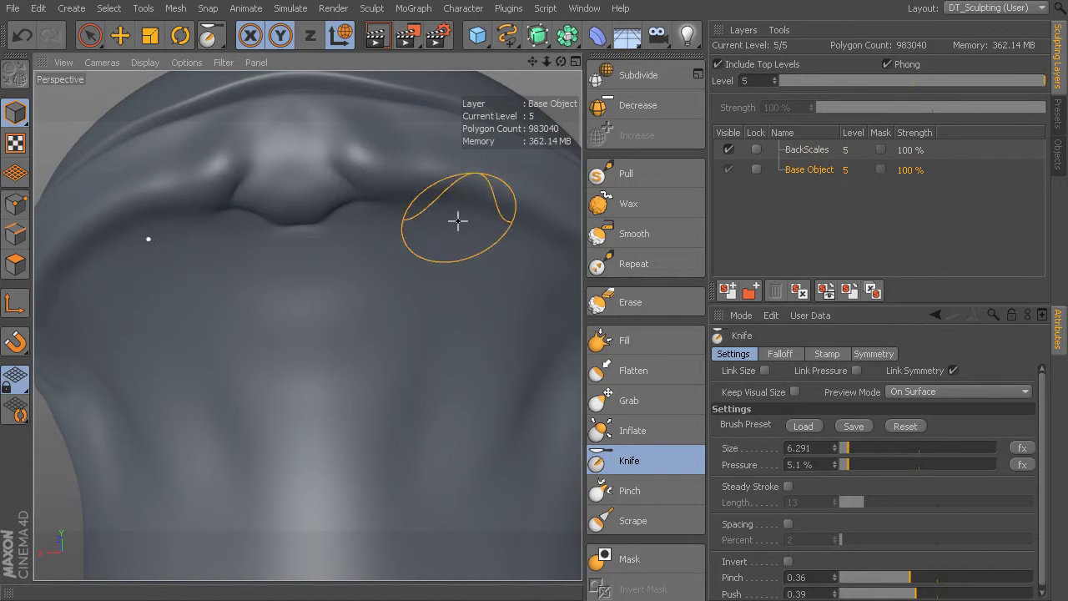
- Set the Knife brush to size 8.291 and pressure 4.1%, trying out a slanted stroke on the front of the snout
scroll(387, 262, "down", 3)
mouse_move(368, 302)
left_mouse_down("alt")
mouse_move(398, 262)
mouse_move(315, 232)
left_mouse_up("alt")
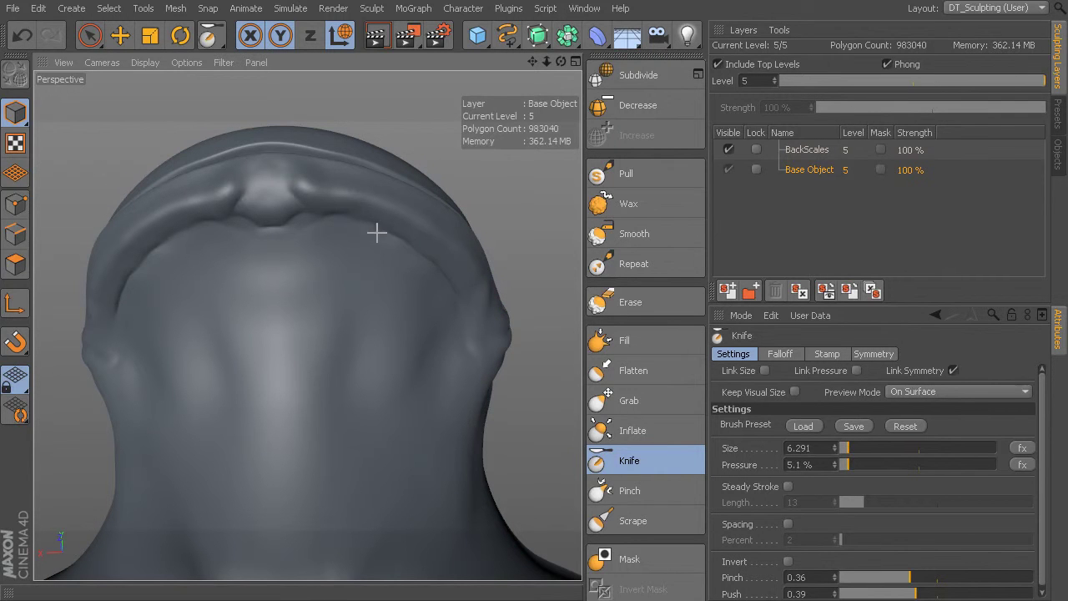
mouse_move(313, 226)
left_mouse_down("alt")
mouse_move(386, 279)
mouse_move(169, 424)
left_mouse_up("alt")
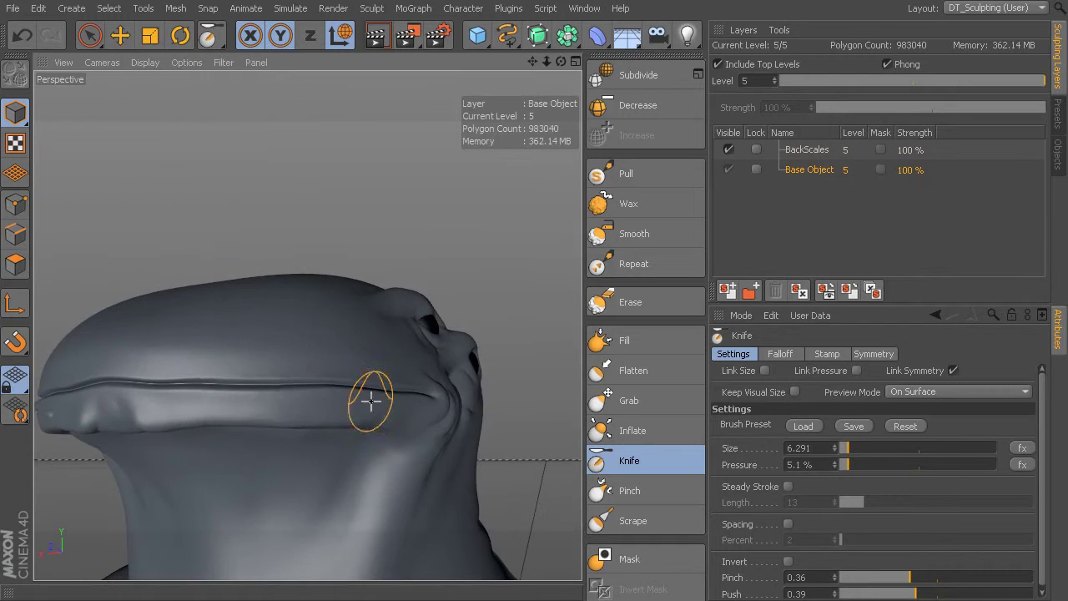
left_click_drag(286, 401, 436, 296, "alt")
mouse_move(282, 223)
left_mouse_down("alt")
mouse_move(309, 326)
mouse_move(326, 317)
mouse_move(341, 329)
mouse_move(336, 397)
mouse_move(338, 319)
mouse_move(354, 371)
left_mouse_up("alt")
mouse_move(272, 434)
middle_mouse_down()
mouse_move(295, 415)
mouse_move(283, 429)
middle_mouse_up()
middle_click_drag(320, 359, 358, 309, "alt")
middle_click_drag(338, 330, 338, 330)
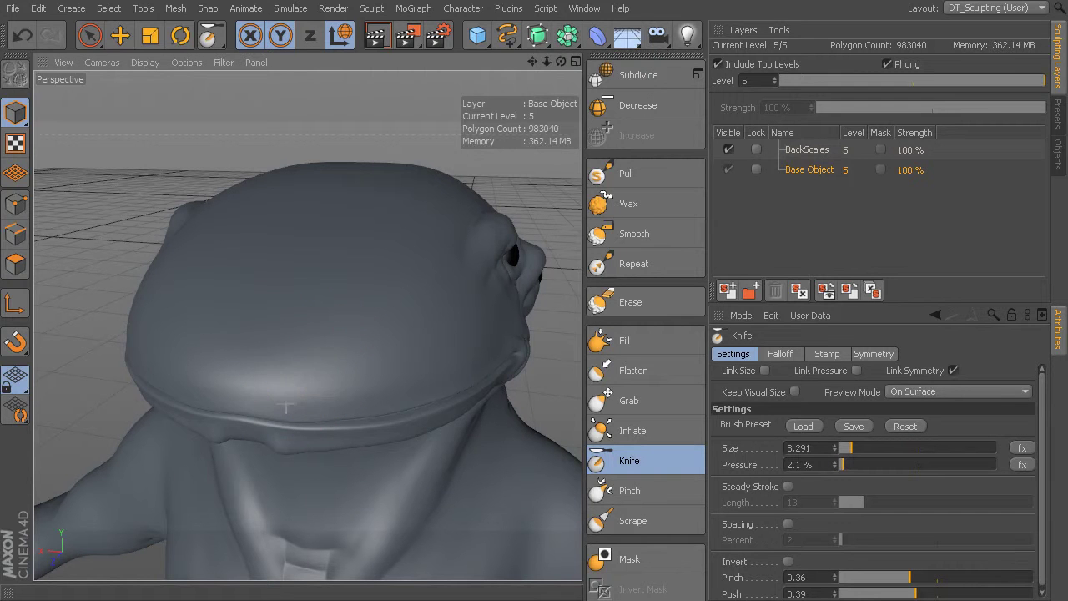
left_click_drag(303, 376, 342, 303)
key("ctrl+z")
middle_click_drag(313, 373, 315, 368)
- Carve a symmetrical slanted nostril crease upward from the upper lip with repeated Knife strokes
mouse_move(278, 409)
left_mouse_down()
mouse_move(294, 375)
mouse_move(284, 406)
left_mouse_up()
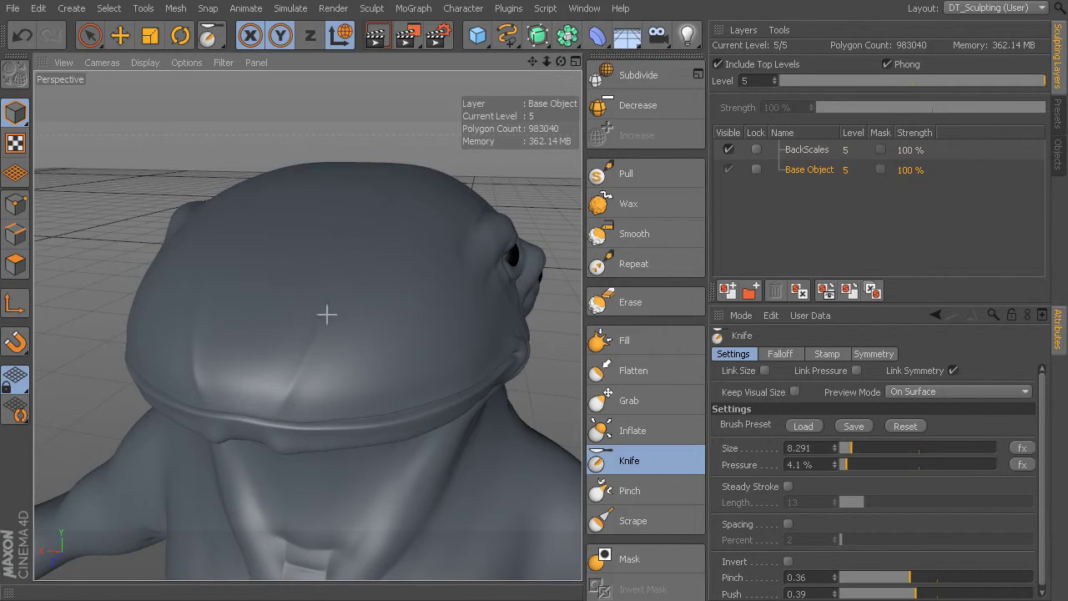
left_click_drag(288, 393, 339, 299)
left_click_drag(279, 410, 282, 413)
left_click_drag(312, 344, 369, 242)
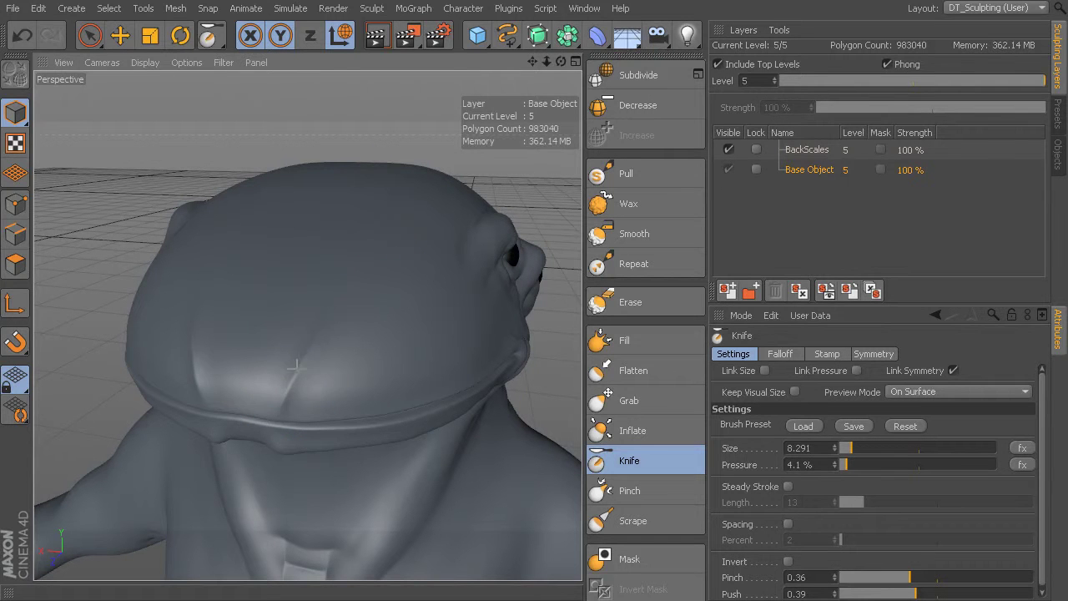
left_click_drag(277, 412, 280, 404)
left_click_drag(313, 338, 367, 246)
left_click_drag(279, 411, 280, 409)
- Deepen and sharpen the nostril crease with the Knife brush reduced to size 2.856
left_click_drag(378, 252, 371, 295, "alt")
mouse_move(402, 279)
left_mouse_down("alt")
mouse_move(412, 238)
mouse_move(388, 269)
left_mouse_up("alt")
middle_click_drag(389, 270, 302, 297)
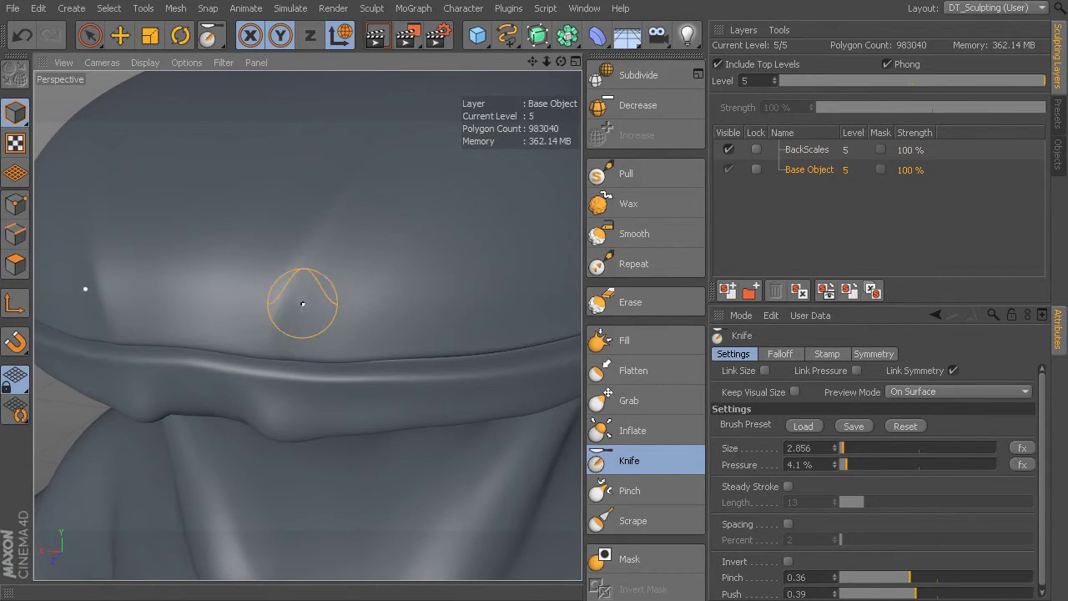
mouse_move(301, 322)
left_mouse_down()
mouse_move(331, 288)
mouse_move(317, 298)
mouse_move(326, 267)
left_mouse_up()
key("ctrl+z")
left_click_drag(308, 285, 367, 209)
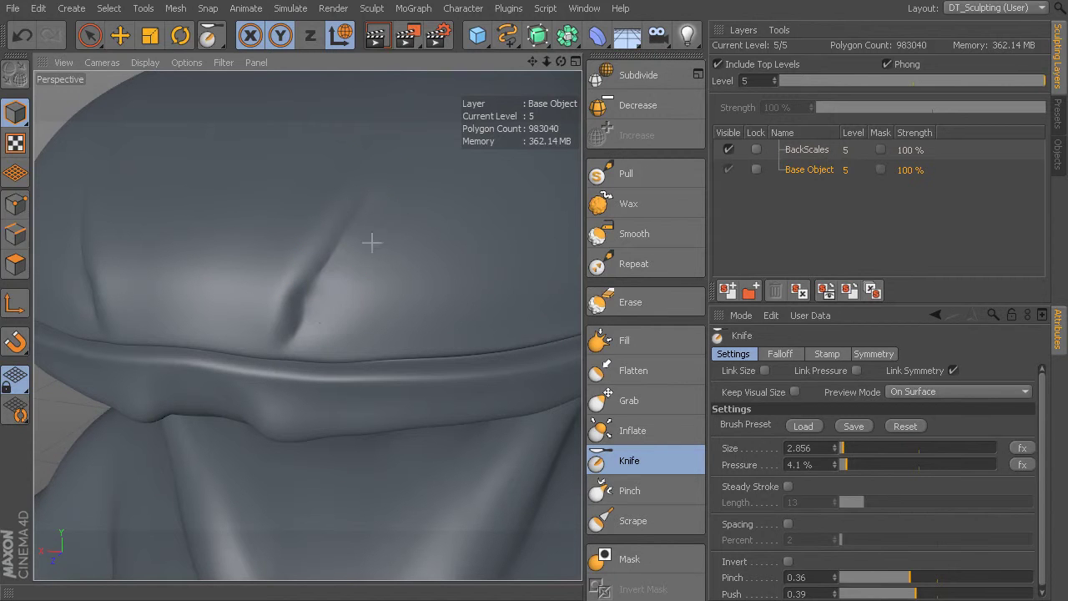
- Build raised edges around the nostril crease with the Wax brush at size 1.109 and pressure 28%
left_click(628, 204)
middle_click_drag(433, 253, 338, 267)
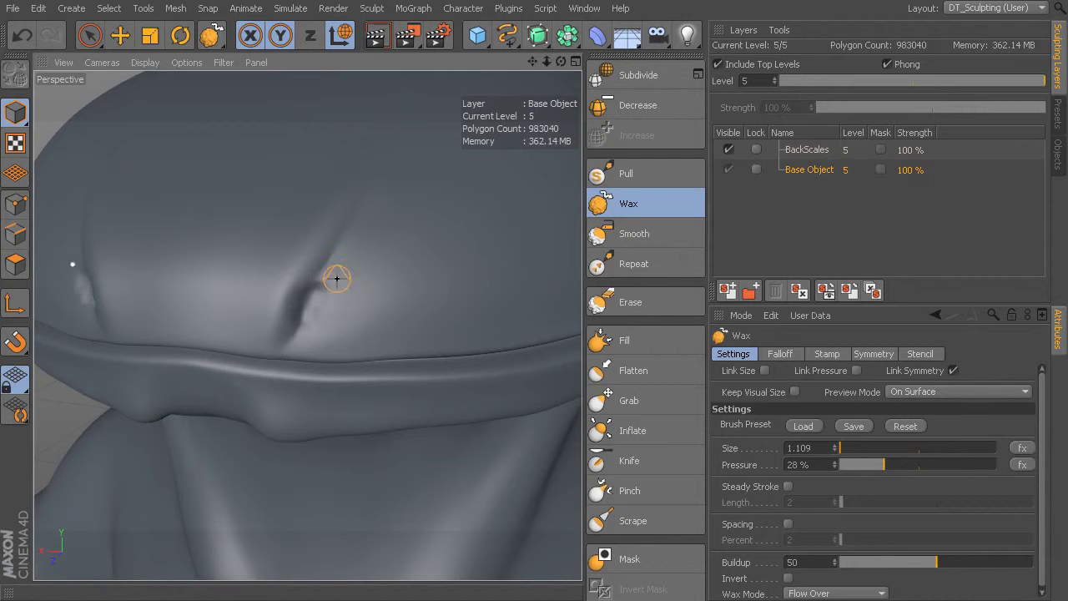
mouse_move(296, 294)
left_mouse_down()
mouse_move(270, 343)
mouse_move(364, 172)
mouse_move(317, 247)
mouse_move(326, 236)
mouse_move(336, 244)
mouse_move(410, 162)
mouse_move(351, 248)
mouse_move(359, 242)
mouse_move(304, 273)
left_mouse_up()
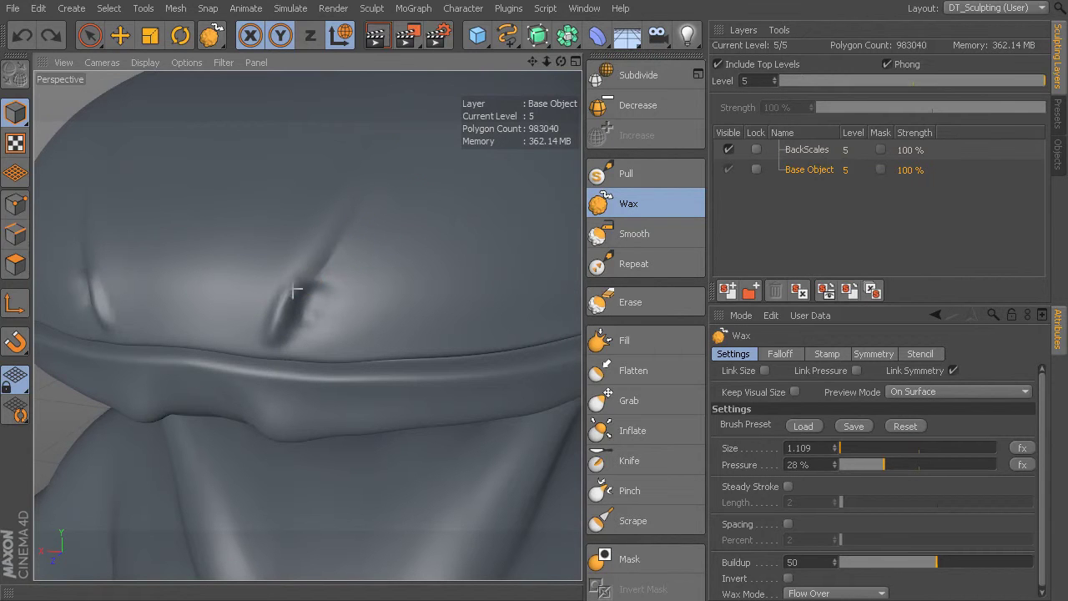
- Build soft ridges running up the snout from the nostrils with the Wax brush at size 3.778 and pressure 8%
right_click_drag(393, 219, 364, 224, "alt")
middle_click_drag(363, 236, 372, 252)
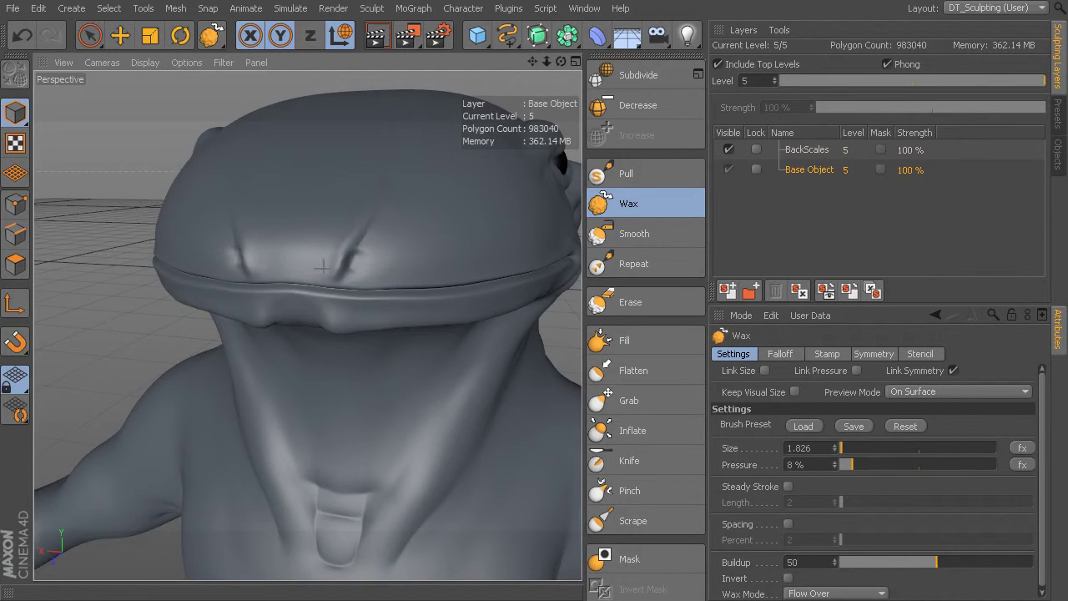
left_click_drag(376, 183, 374, 219, "alt")
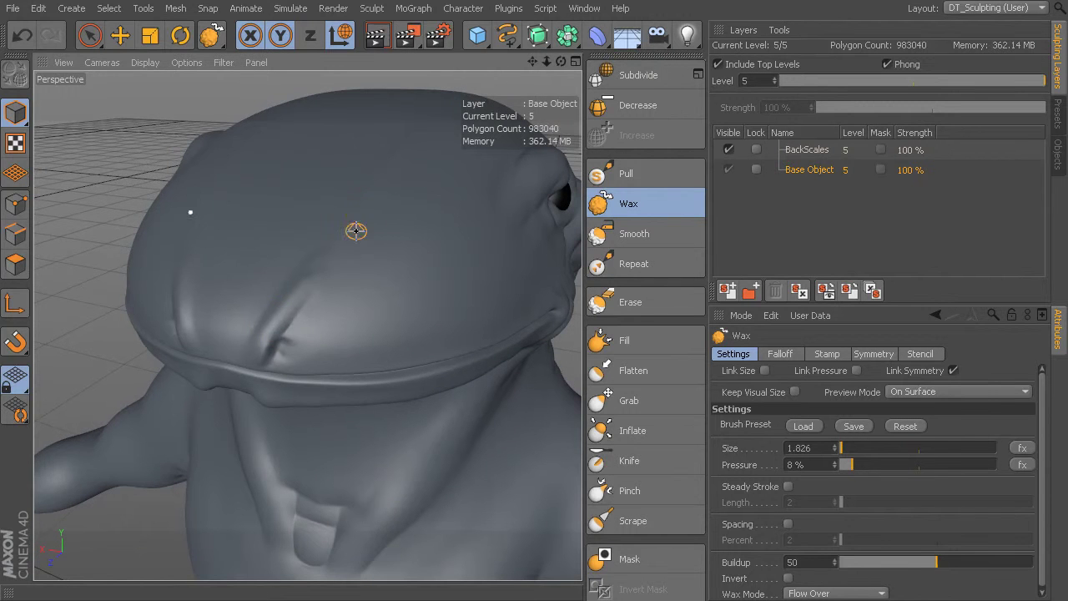
middle_click_drag(345, 223, 334, 242)
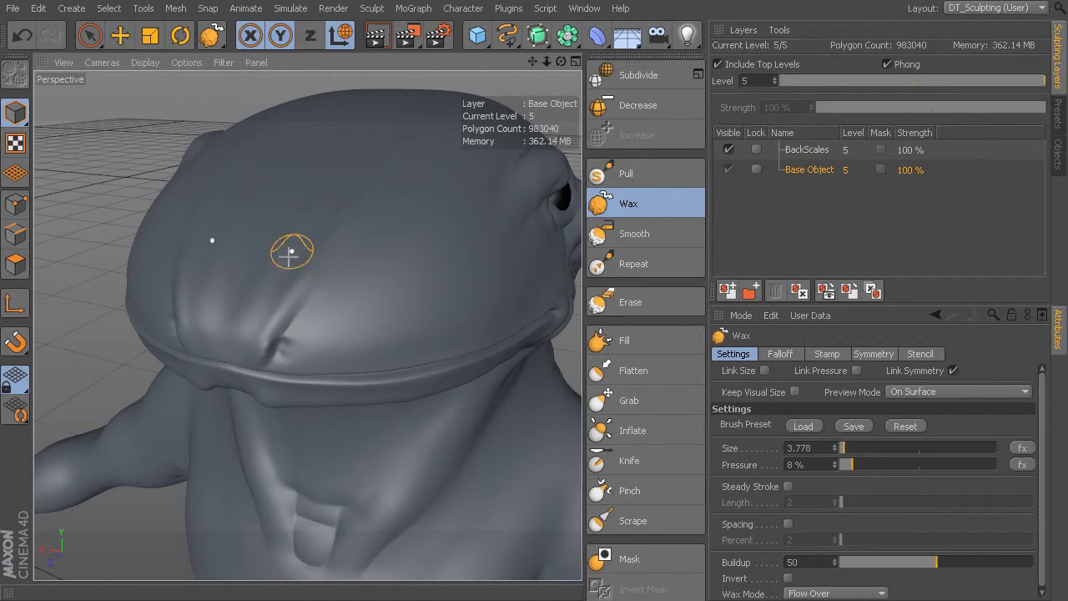
mouse_move(286, 245)
left_mouse_down("alt")
mouse_move(362, 215)
mouse_move(477, 237)
left_mouse_up("alt")
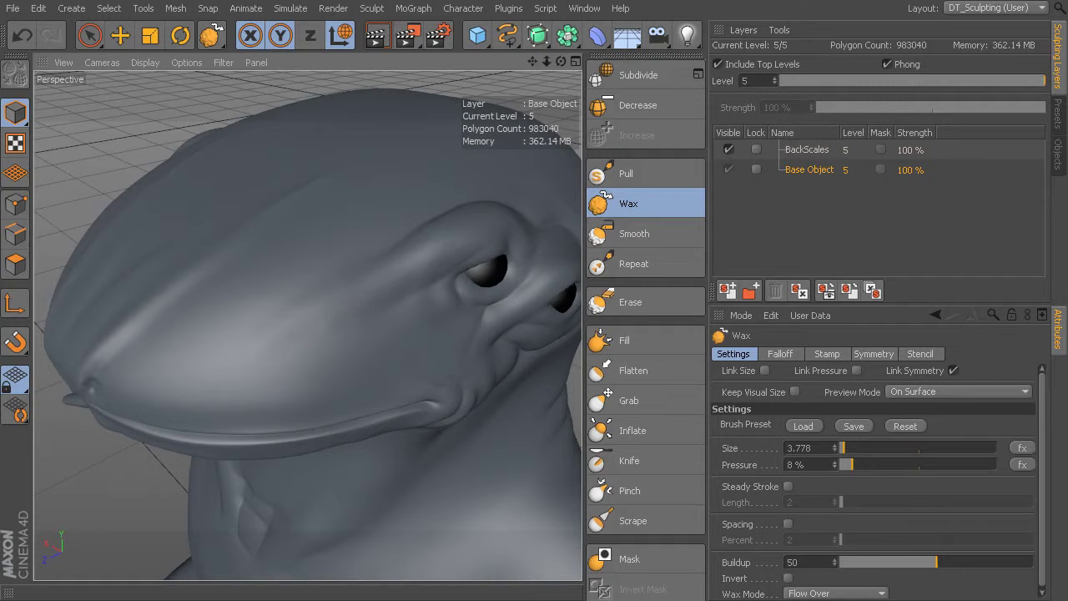
- Build up skin folds around the front eye and cheek with the Wax brush at size 3.778 and pressure 25.1%
mouse_move(315, 341)
left_mouse_down("alt")
mouse_move(432, 245)
mouse_move(389, 239)
mouse_move(432, 241)
mouse_move(411, 210)
mouse_move(373, 274)
mouse_move(356, 274)
left_mouse_up("alt")
scroll(411, 211, "up", 4)
scroll(448, 231, "down", 5)
right_click_drag(355, 275, 386, 275, "alt")
left_click_drag(386, 275, 205, 300, "alt")
scroll(359, 295, "down", 5)
left_click_drag(325, 286, 361, 320, "alt")
middle_click_drag(361, 320, 311, 352, "alt")
right_click_drag(312, 352, 375, 323, "alt")
middle_click_drag(395, 320, 371, 325)
right_click_drag(389, 317, 437, 290, "alt")
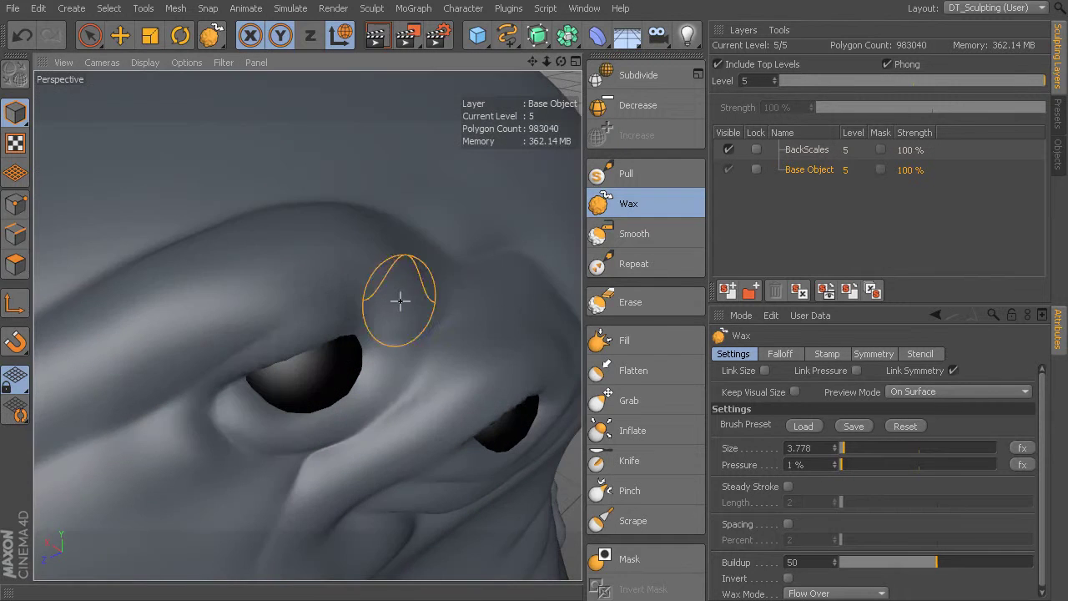
mouse_move(452, 243)
right_mouse_down("alt")
mouse_move(306, 329)
mouse_move(334, 334)
right_mouse_up("alt")
middle_click_drag(333, 335, 346, 318)
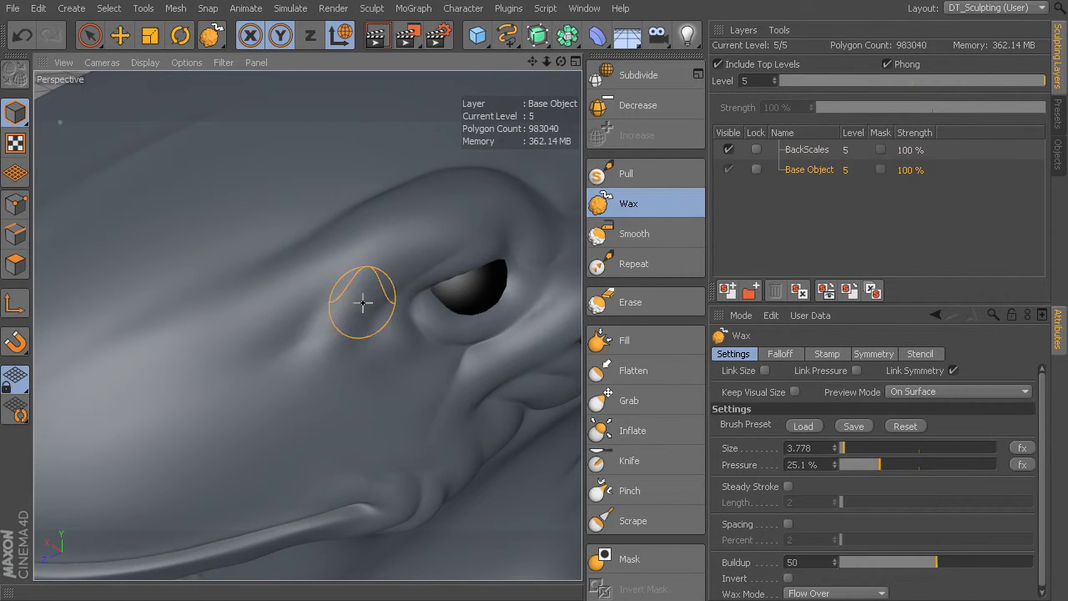
left_click_drag(351, 327, 361, 280, "alt")
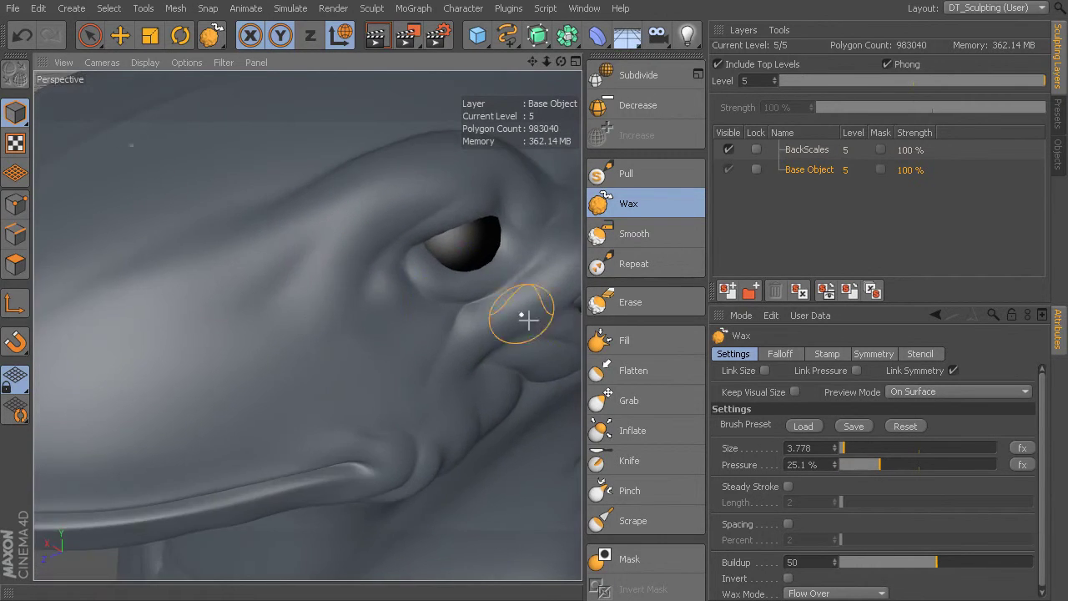
- Carve creases around the front eye with the Knife brush at size 2.856, and reshape its upper eyelid with the Grab brush at size 8.133
left_click(632, 464)
mouse_move(401, 250)
left_mouse_down("alt")
mouse_move(311, 291)
mouse_move(360, 257)
left_mouse_up("alt")
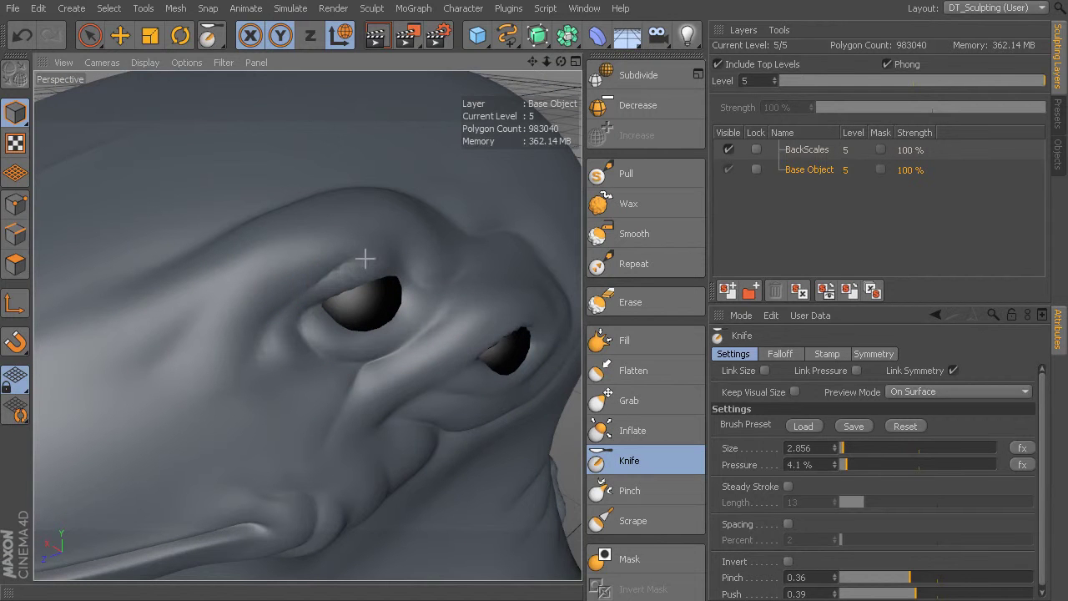
mouse_move(413, 282)
left_mouse_down()
mouse_move(392, 258)
mouse_move(337, 279)
left_mouse_up()
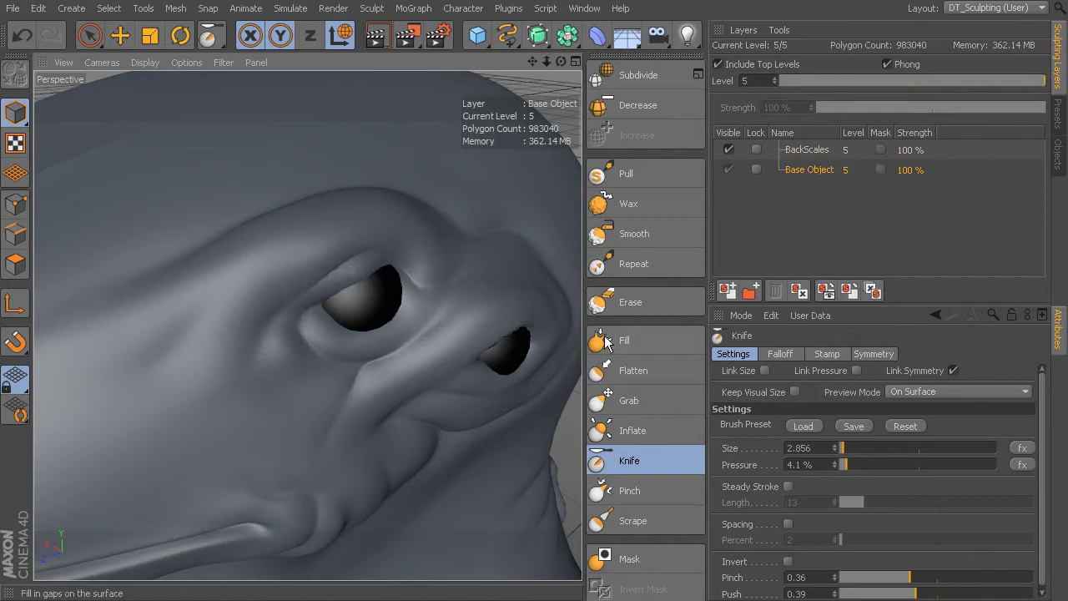
left_click(647, 402)
left_click_drag(409, 261, 400, 289, "alt")
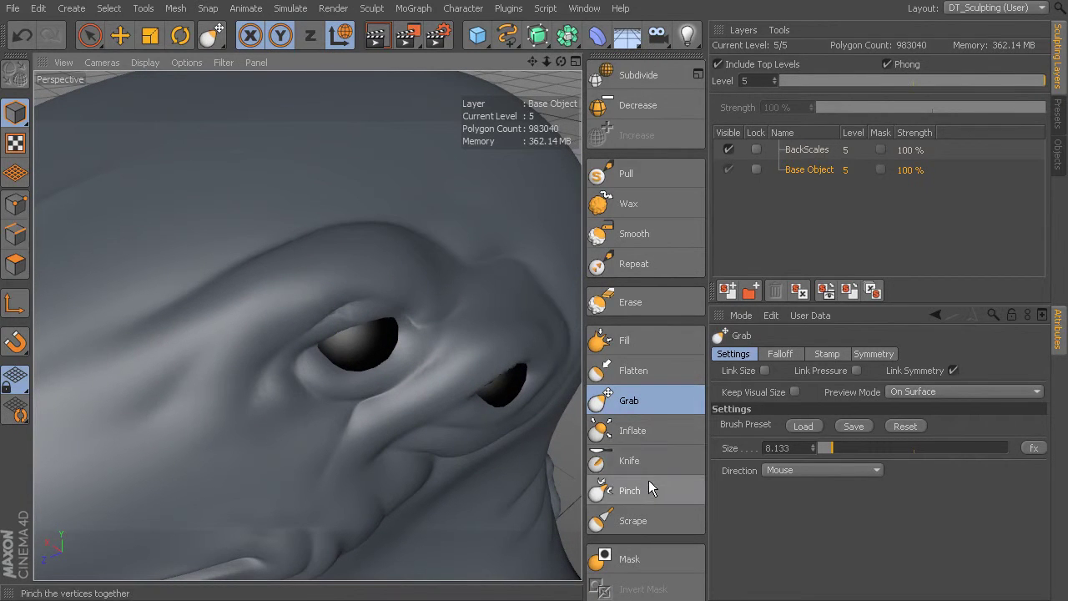
- Carve curved wrinkles below and in front of the front eye toward the mouth corner with the Knife brush at pressure 4.1%
left_click(636, 461)
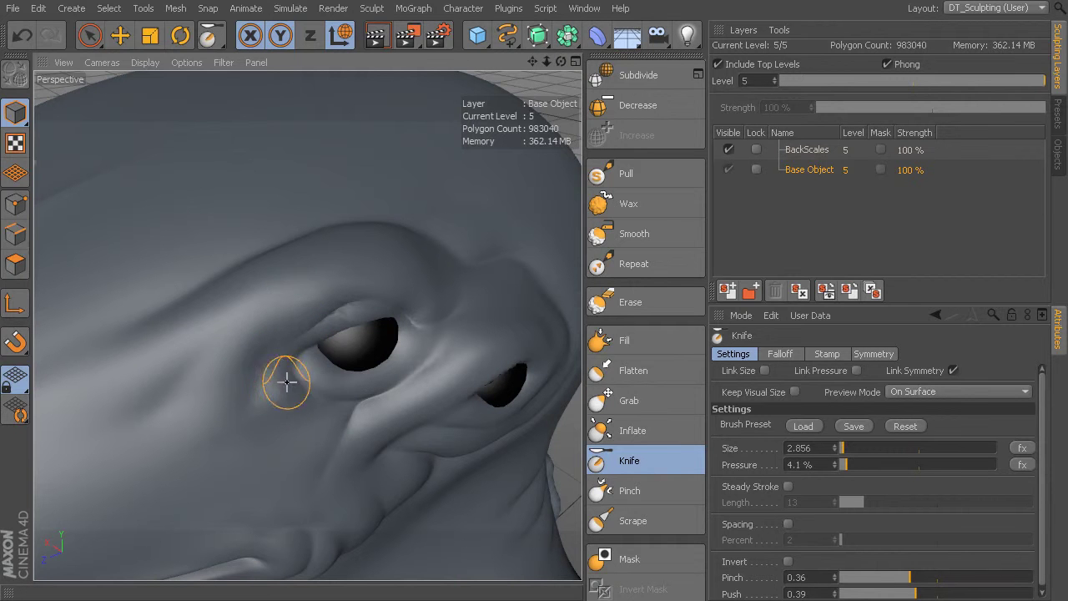
left_click_drag(308, 375, 410, 358)
left_click_drag(454, 323, 469, 289, "alt")
left_click_drag(337, 266, 381, 297)
left_click_drag(331, 241, 386, 306)
left_click_drag(328, 266, 379, 325)
mouse_move(328, 251)
left_mouse_down()
mouse_move(360, 317)
mouse_move(442, 312)
mouse_move(429, 251)
left_mouse_up()
mouse_move(409, 290)
left_mouse_down()
mouse_move(358, 284)
mouse_move(367, 288)
left_mouse_up()
mouse_move(262, 234)
left_mouse_down()
mouse_move(276, 276)
mouse_move(325, 332)
left_mouse_up()
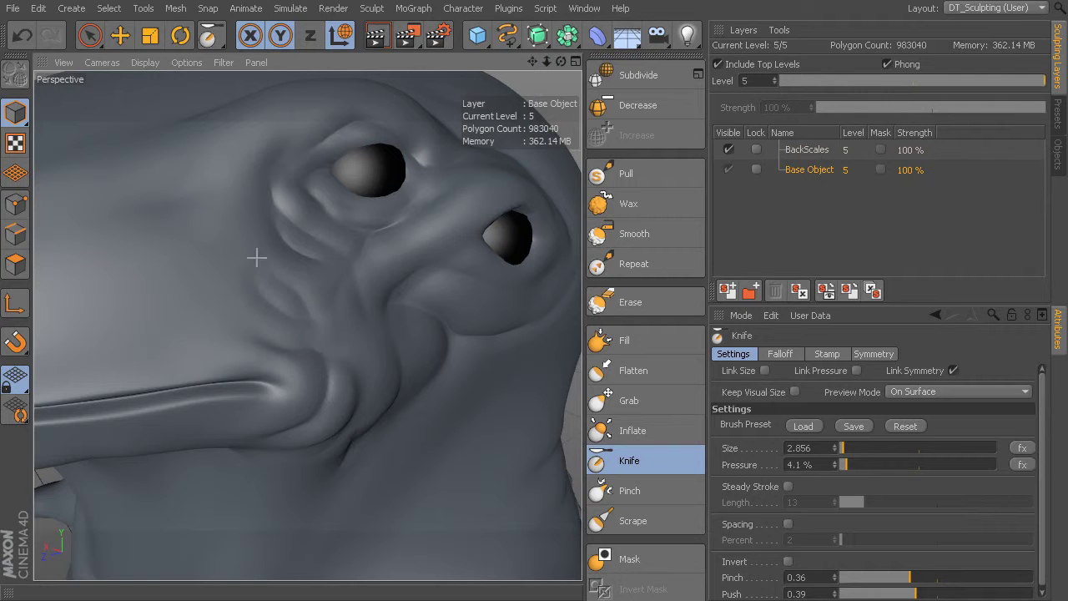
- Carve fine wrinkles beneath, behind and above the rear eye with the Knife brush at size 2.856
left_click_drag(424, 275, 341, 296, "alt")
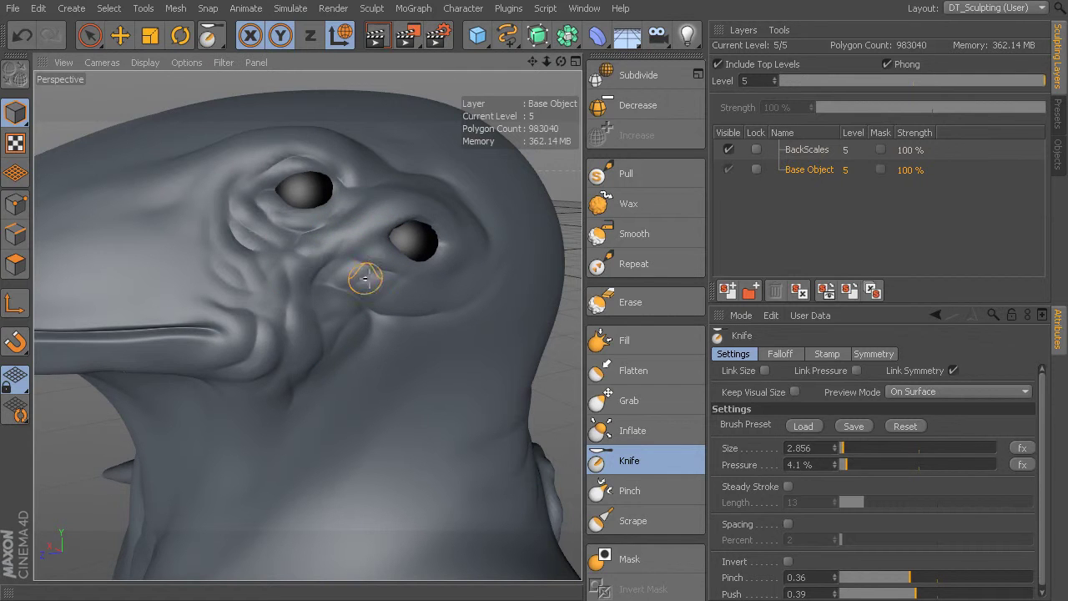
left_click_drag(407, 284, 387, 269, "alt")
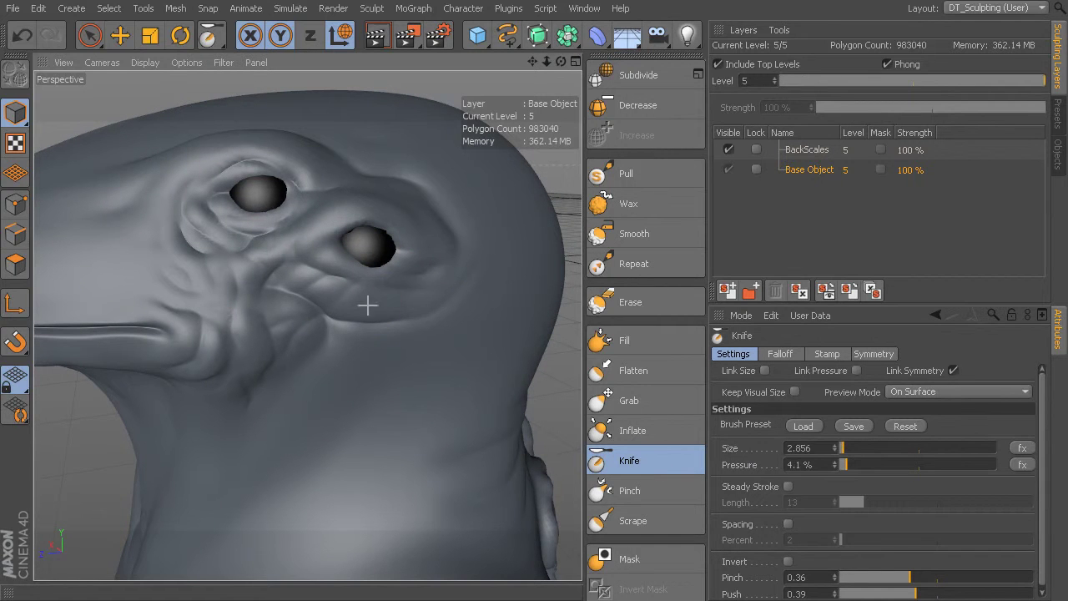
left_click_drag(325, 321, 418, 320)
left_click_drag(312, 366, 387, 322)
mouse_move(453, 236)
left_mouse_down("alt")
mouse_move(367, 229)
mouse_move(422, 258)
mouse_move(417, 274)
left_mouse_up("alt")
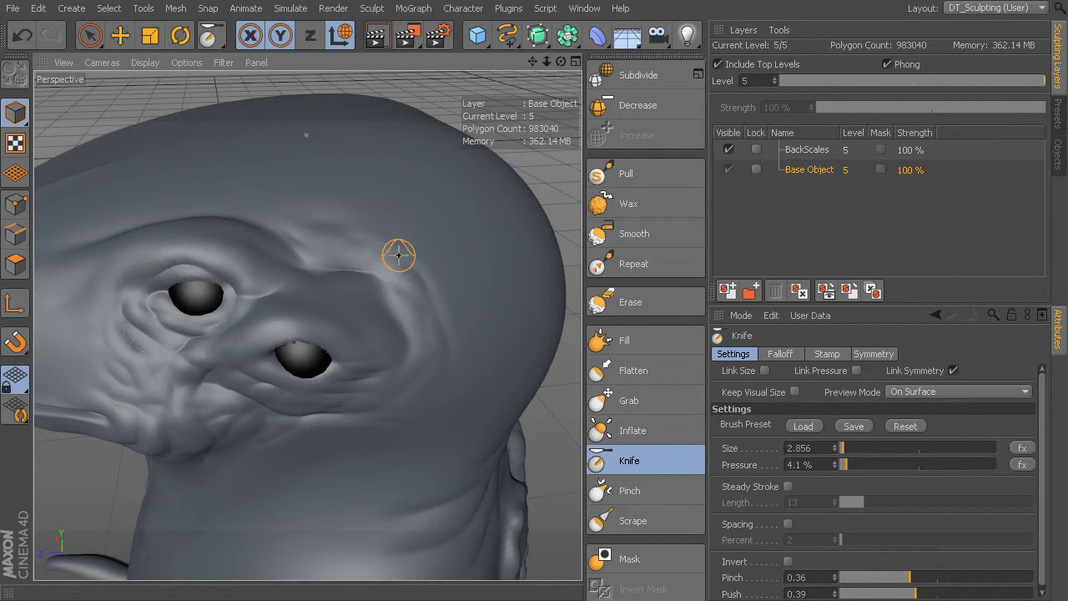
- Carve long wrinkles down the cheek from the front eye's brow to the mouth corner with the Knife brush
left_click_drag(408, 222, 534, 256, "alt")
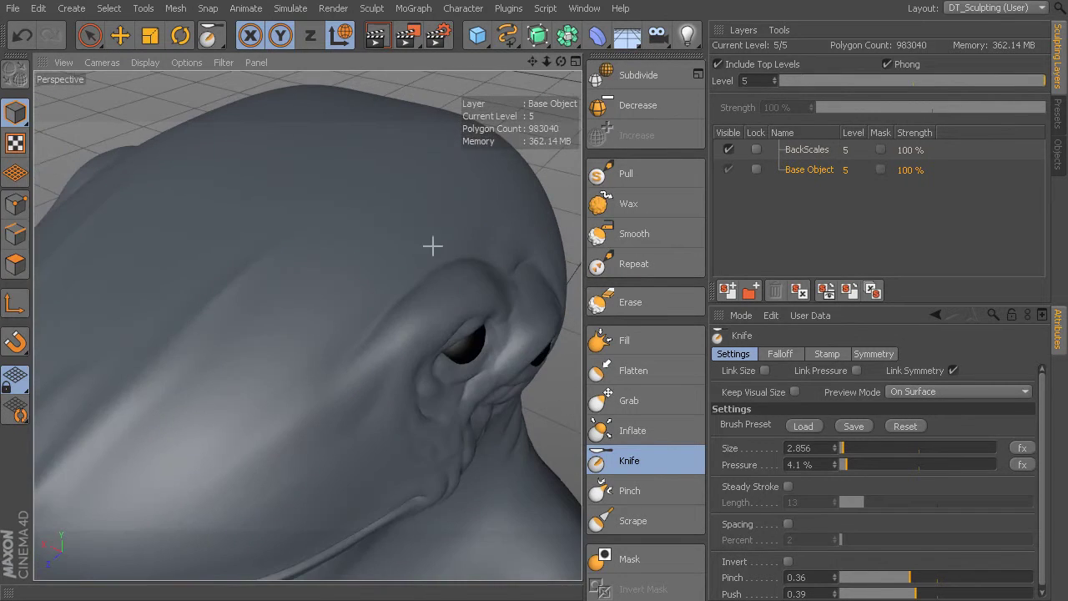
left_click_drag(327, 337, 471, 204, "alt")
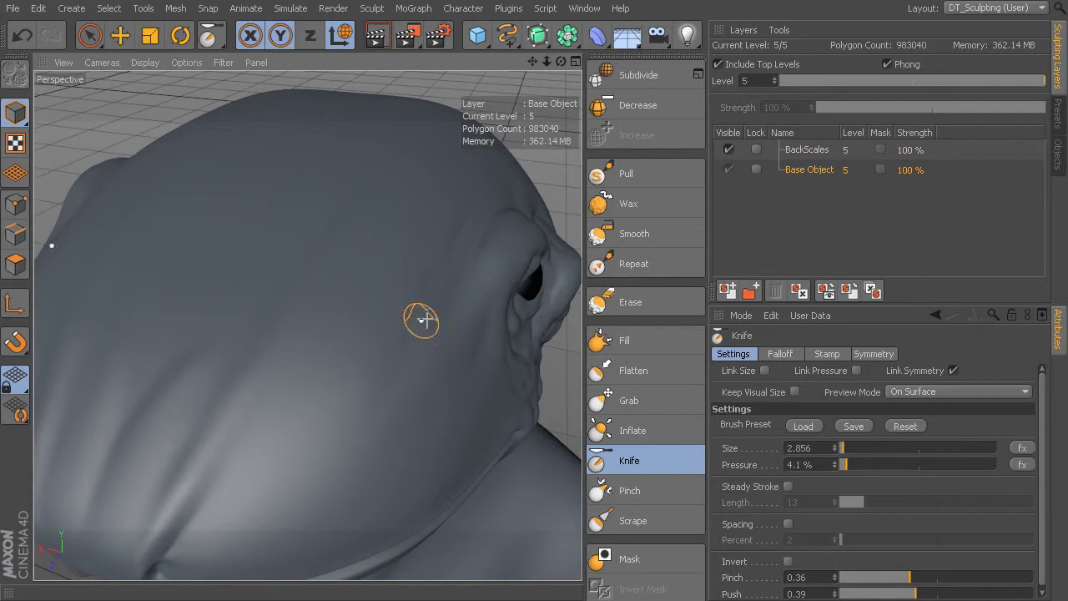
left_click_drag(403, 353, 408, 207, "alt")
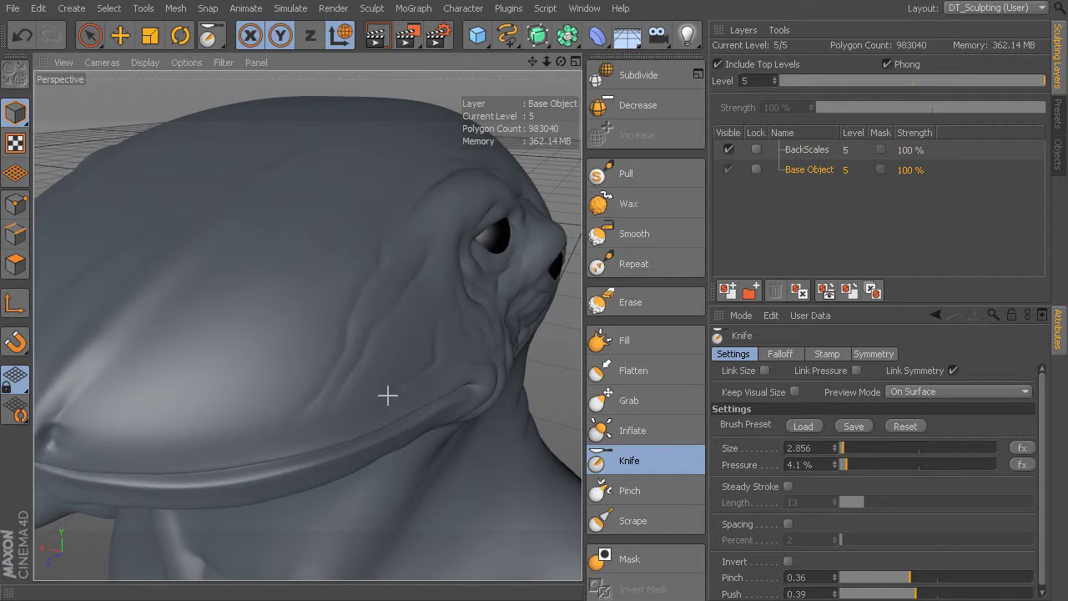
left_click_drag(358, 315, 383, 296, "alt")
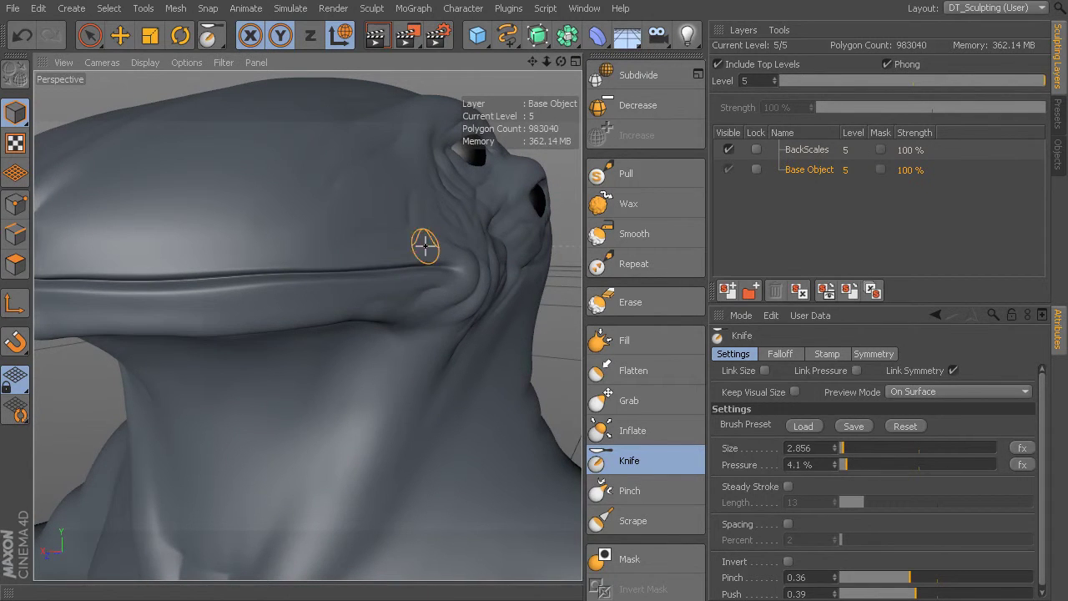
left_click_drag(433, 174, 454, 224, "alt")
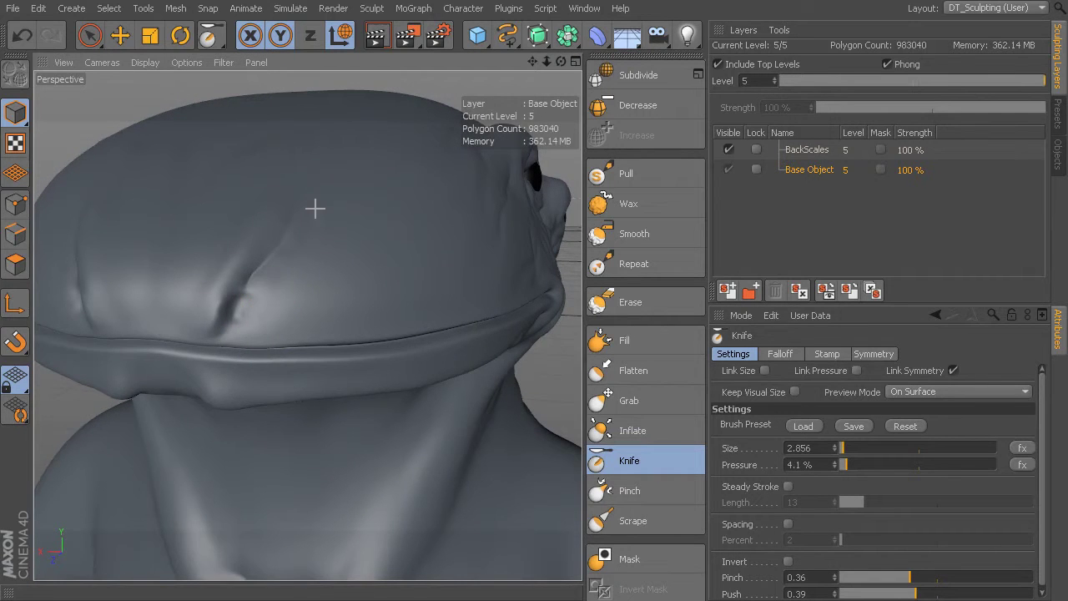
- Carve branching creases along the nostril ridges across the side of the snout with the Knife brush
left_click_drag(307, 227, 317, 253, "alt")
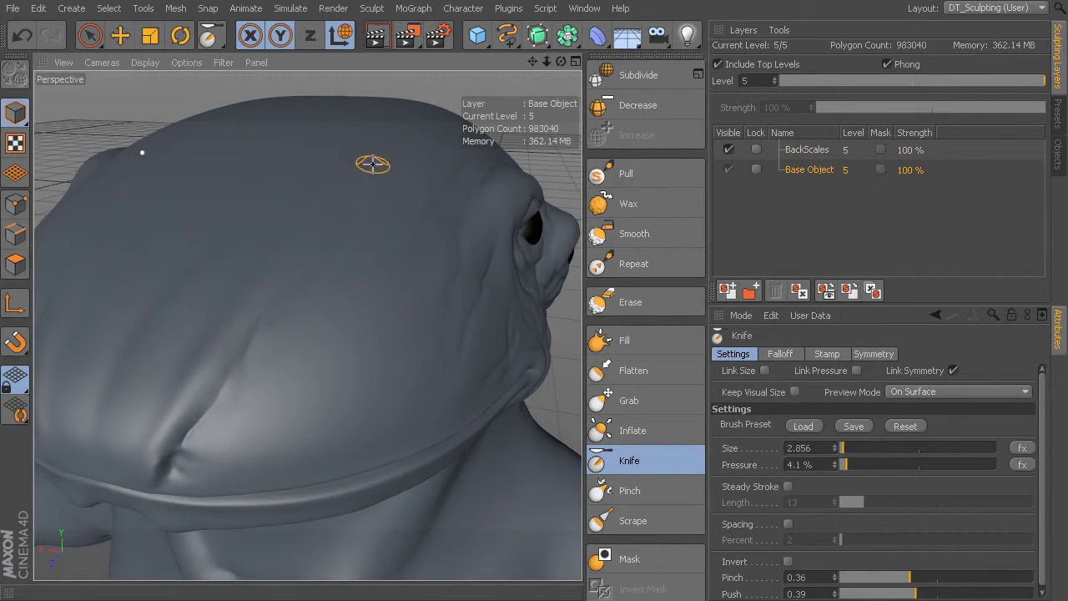
left_click_drag(371, 171, 279, 351, "alt")
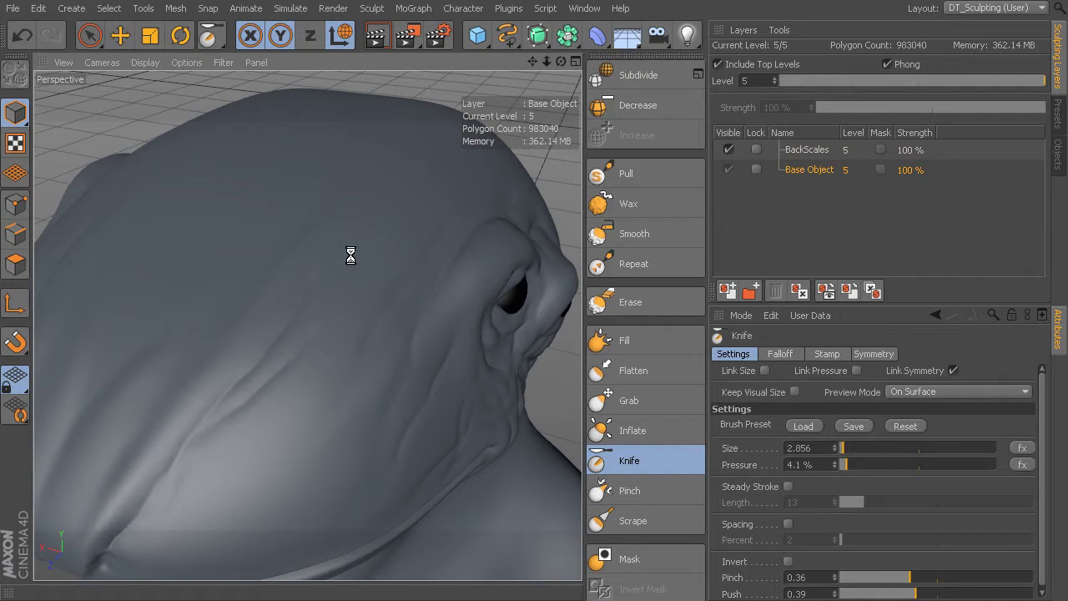
mouse_move(355, 257)
left_mouse_down("alt")
mouse_move(481, 189)
mouse_move(307, 404)
left_mouse_up("alt")
- Confirm Pen Pressure as the effector for the Knife brush's pressure, and carve long creases up the snout between the nostril ridges
left_click_drag(223, 524, 297, 408)
key("ctrl+z")
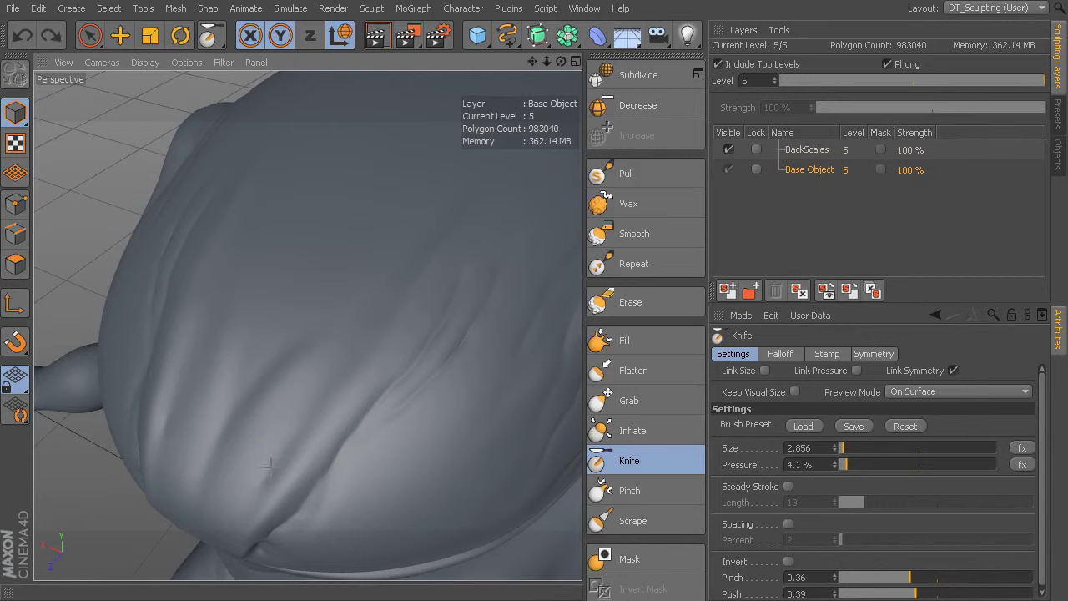
left_click(1021, 465)
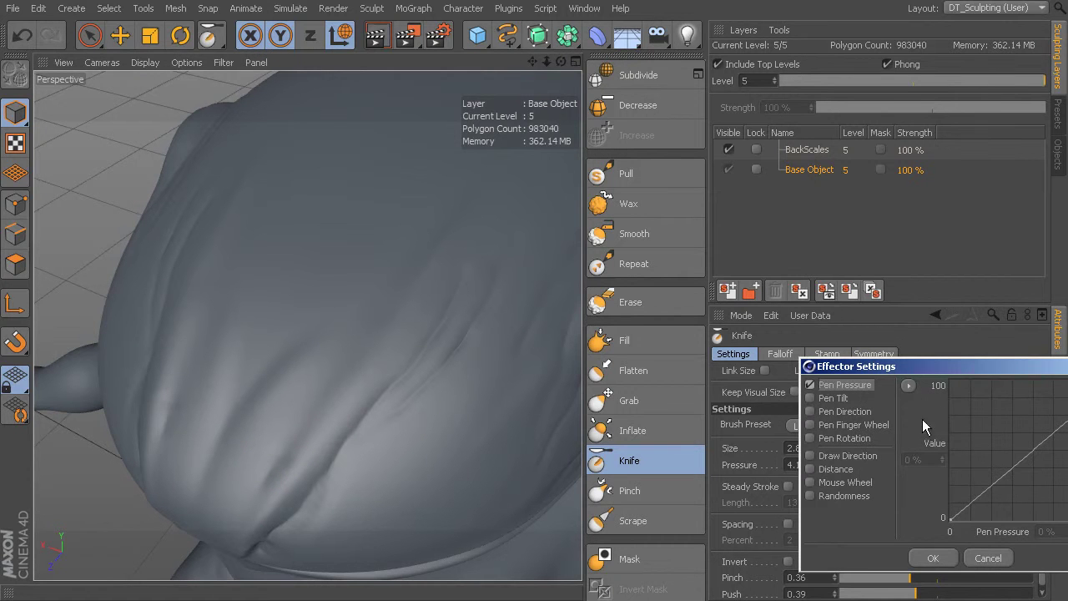
left_click(939, 559)
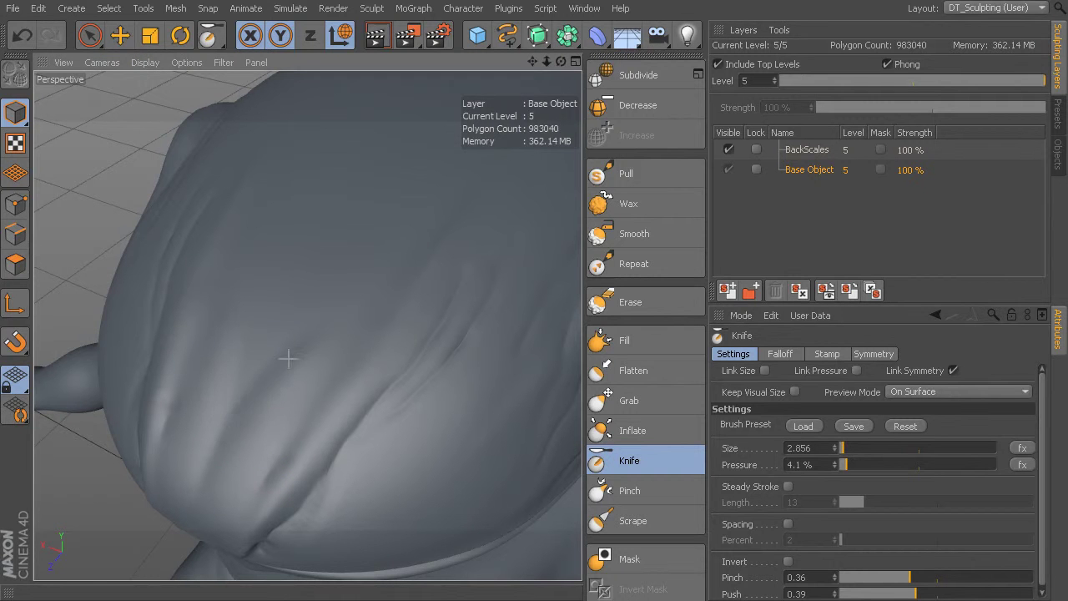
mouse_move(192, 514)
left_mouse_down()
mouse_move(267, 394)
mouse_move(256, 468)
mouse_move(373, 315)
left_mouse_up()
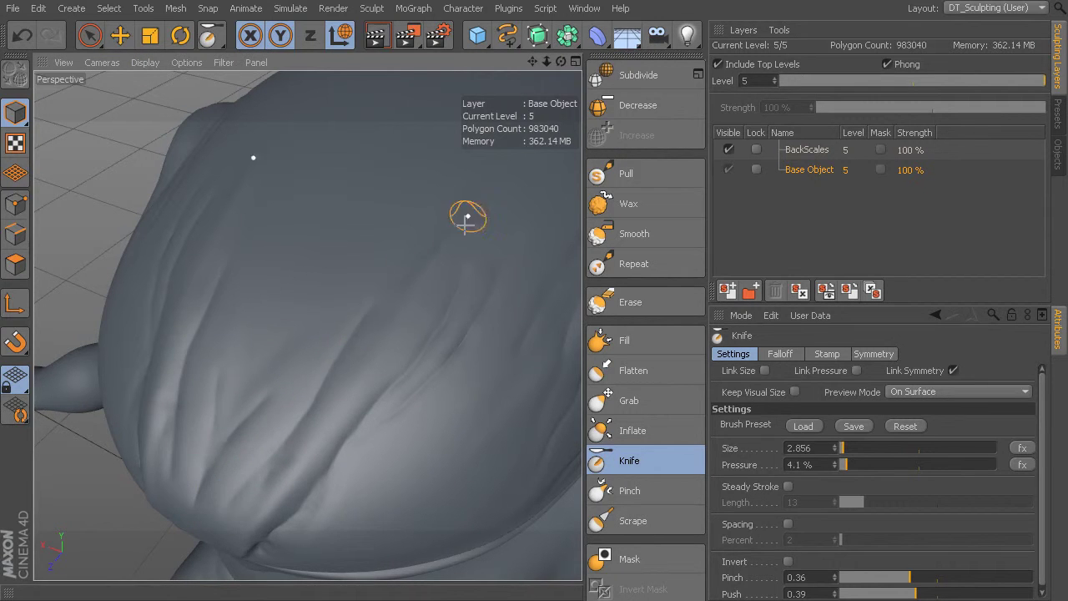
- Carve long wrinkles down the side of the head, behind the jaw and around the back of the neck with the Knife brush
right_click_drag(380, 317, 309, 325, "alt")
left_click_drag(307, 324, 246, 218, "alt")
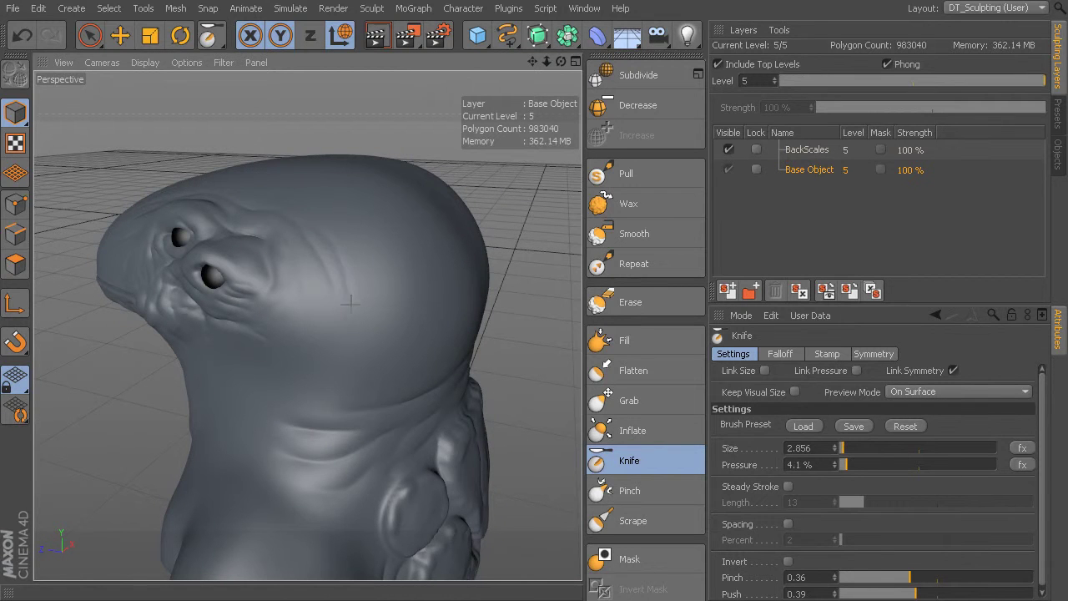
left_click_drag(425, 384, 399, 354, "alt")
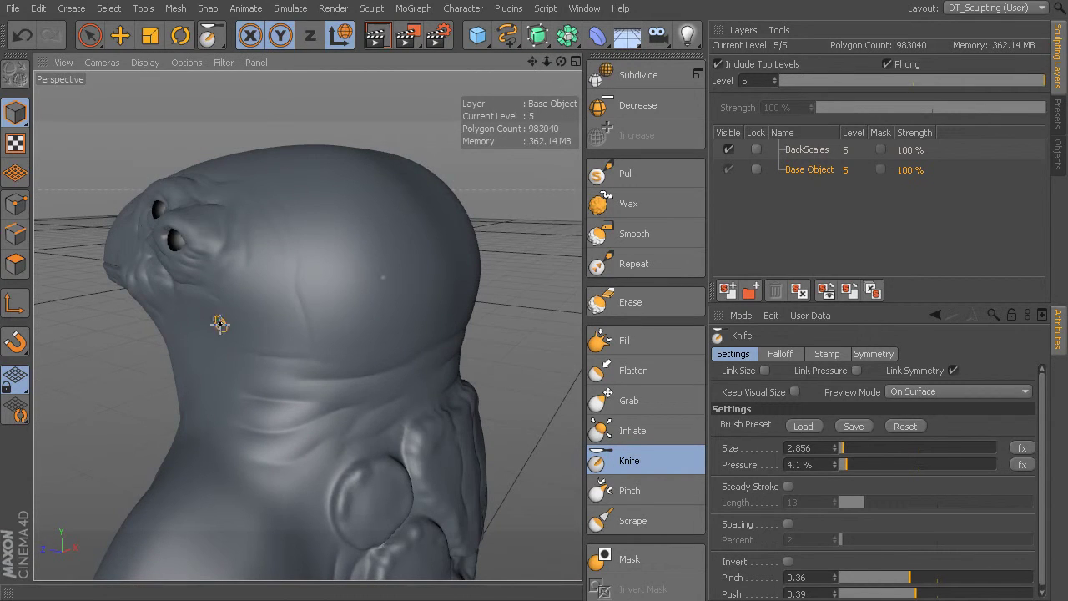
mouse_move(343, 336)
left_mouse_down("alt")
mouse_move(355, 327)
mouse_move(344, 337)
left_mouse_up("alt")
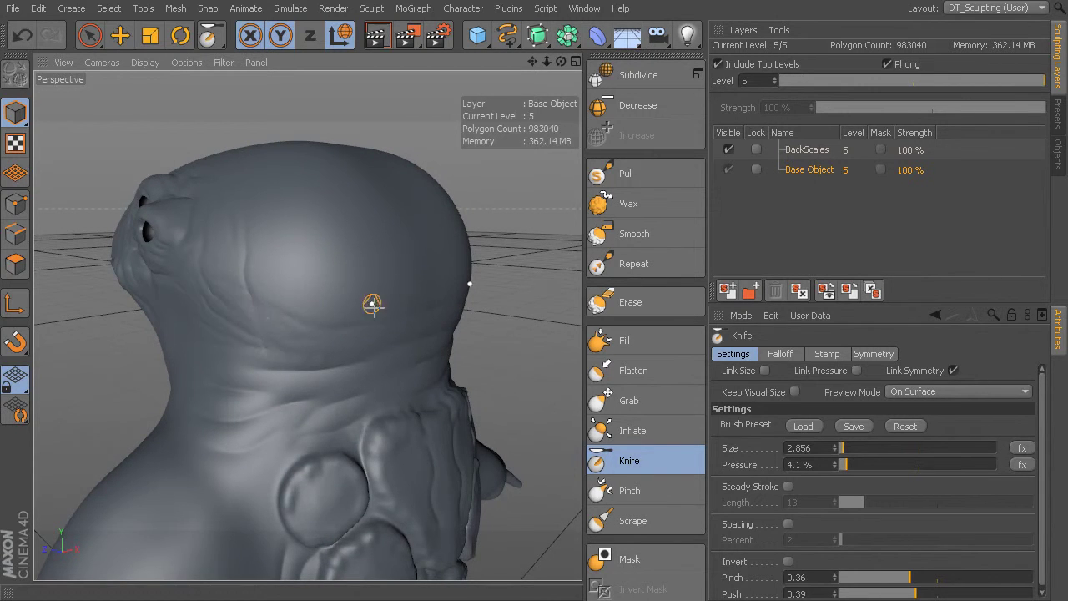
left_click_drag(333, 311, 226, 331, "alt")
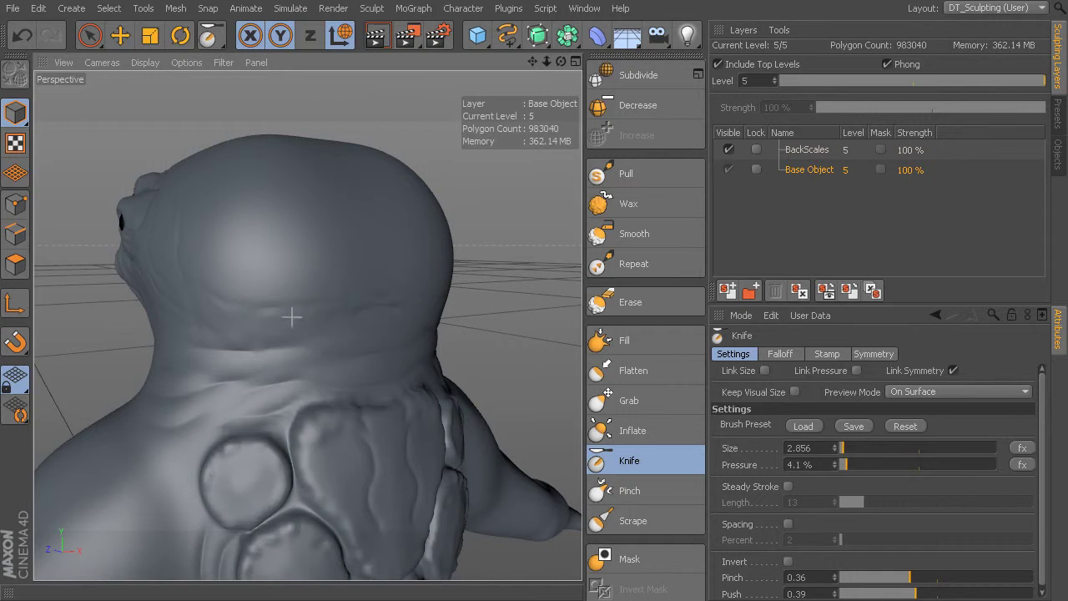
- Build up a row of small rounded scales along the snout's centreline with the Wax brush at size 3.778 and pressure 25.1%
left_click_drag(262, 302, 392, 328, "alt")
left_click(640, 212)
scroll(384, 317, "up", 3)
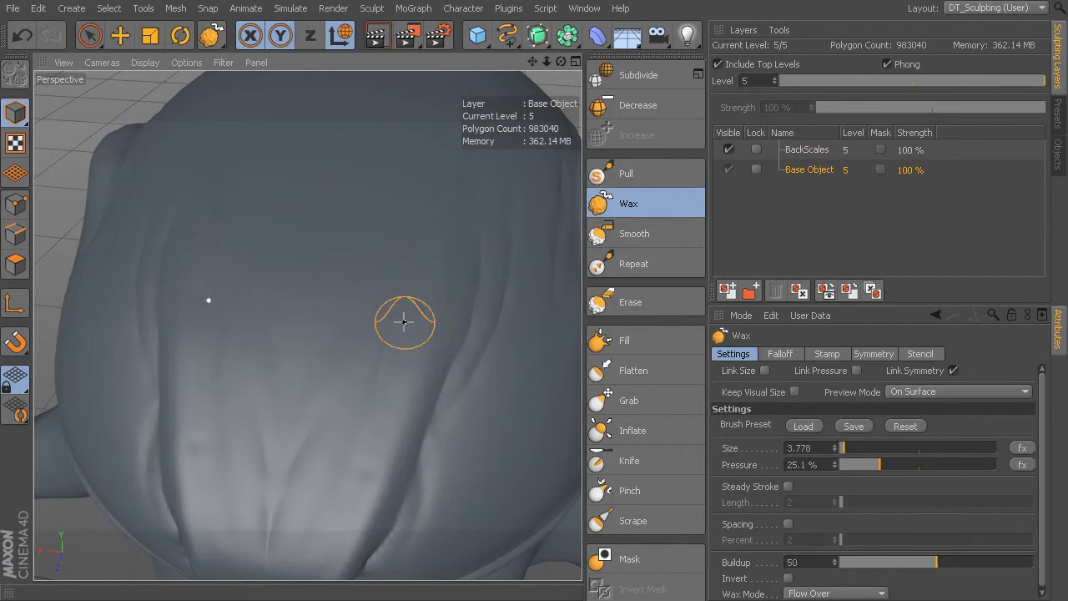
mouse_move(297, 338)
left_mouse_down()
mouse_move(310, 335)
mouse_move(304, 369)
mouse_move(292, 332)
mouse_move(310, 362)
left_mouse_up()
mouse_move(315, 399)
left_mouse_down()
mouse_move(288, 396)
mouse_move(293, 420)
left_mouse_up()
left_click_drag(278, 464, 281, 463)
mouse_move(309, 282)
left_mouse_down()
mouse_move(314, 254)
mouse_move(332, 267)
mouse_move(300, 277)
mouse_move(327, 290)
mouse_move(315, 286)
left_mouse_up()
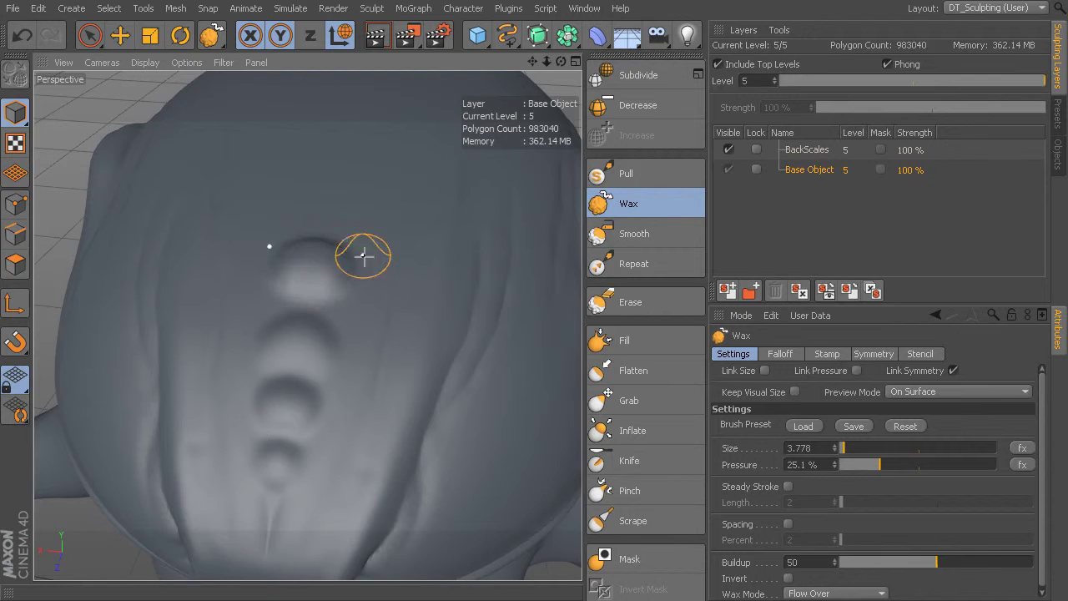
- Extend the Wax scale row up the snout with larger rounded scales and a wider two-lobed one
left_click_drag(362, 255, 359, 290, "alt")
mouse_move(331, 234)
left_mouse_down()
mouse_move(357, 237)
mouse_move(302, 265)
mouse_move(352, 268)
left_mouse_up()
left_click_drag(375, 217, 373, 250, "alt")
left_click_drag(351, 298, 340, 290)
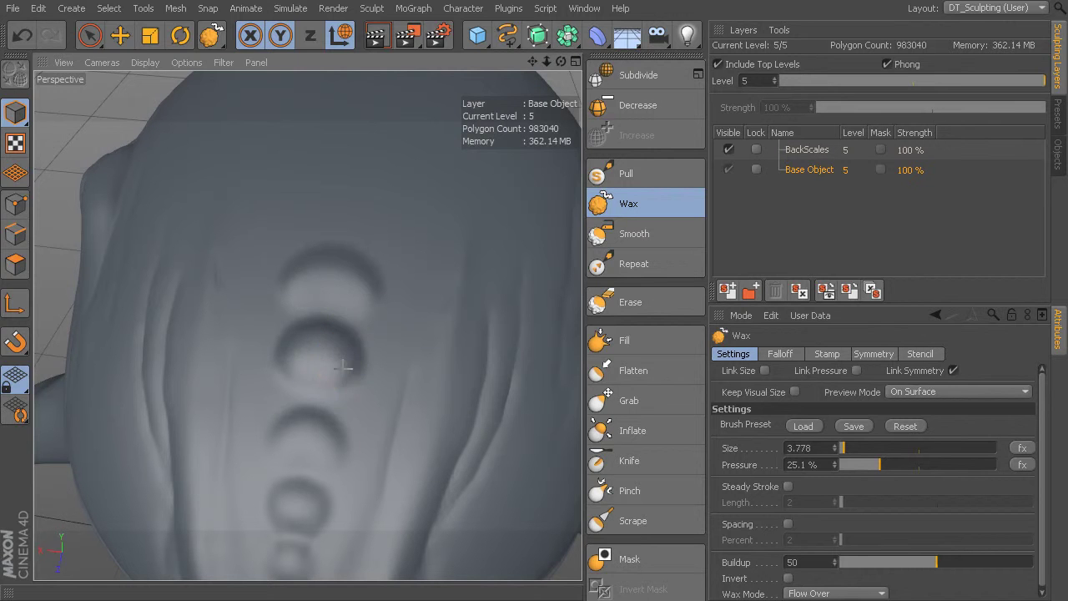
mouse_move(378, 204)
left_mouse_down("alt")
mouse_move(367, 253)
mouse_move(393, 243)
mouse_move(384, 277)
mouse_move(372, 249)
mouse_move(344, 272)
left_mouse_up("alt")
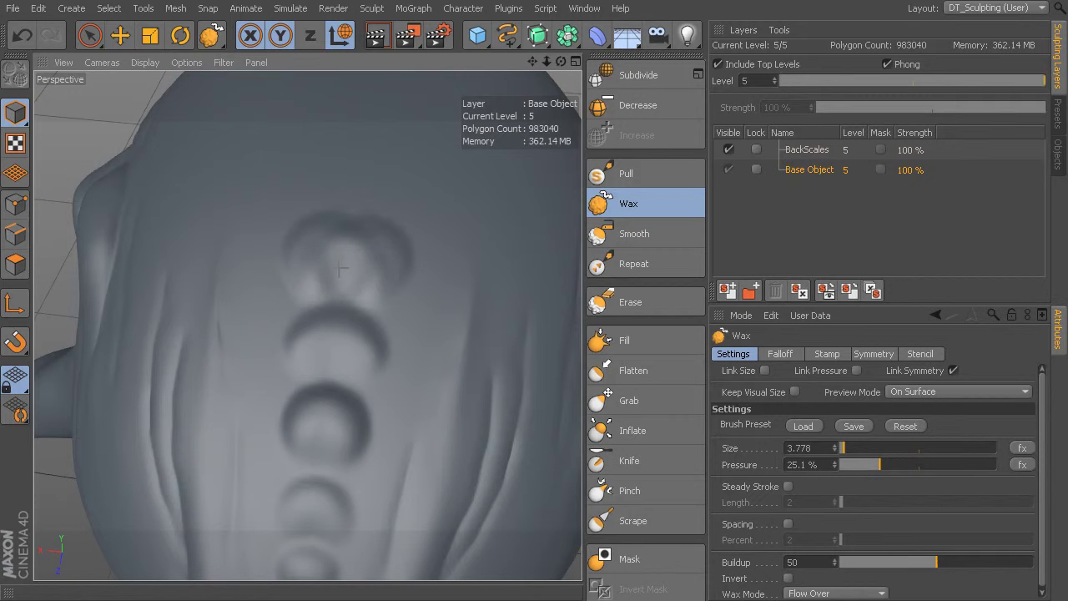
left_click_drag(404, 227, 401, 238, "alt")
mouse_move(382, 246)
left_mouse_down()
mouse_move(362, 241)
mouse_move(398, 254)
mouse_move(395, 284)
left_mouse_up()
- Continue the row of large overlapping scales over the forehead towards the crown with the Wax brush
left_click_drag(429, 213, 424, 244, "alt")
mouse_move(375, 176)
left_mouse_down()
mouse_move(421, 219)
mouse_move(398, 247)
mouse_move(382, 201)
mouse_move(388, 221)
mouse_move(371, 213)
left_mouse_up()
middle_click_drag(421, 206, 408, 276, "alt")
mouse_move(372, 279)
left_mouse_down()
mouse_move(350, 300)
mouse_move(348, 271)
mouse_move(360, 320)
mouse_move(393, 309)
mouse_move(390, 327)
left_mouse_up()
mouse_move(357, 210)
left_mouse_down()
mouse_move(400, 212)
mouse_move(408, 265)
mouse_move(409, 236)
mouse_move(372, 218)
mouse_move(393, 255)
mouse_move(361, 239)
left_mouse_up()
left_click_drag(432, 226, 415, 257, "alt")
mouse_move(362, 234)
left_mouse_down()
mouse_move(415, 250)
mouse_move(416, 292)
left_mouse_up()
- Finish the scale row over the crown and down the back of the head with broad Wax brush scales
left_click_drag(428, 198, 420, 217, "alt")
mouse_move(377, 177)
left_mouse_down()
mouse_move(417, 184)
mouse_move(447, 219)
mouse_move(381, 183)
mouse_move(424, 236)
mouse_move(382, 213)
mouse_move(368, 225)
left_mouse_up()
mouse_move(420, 185)
left_mouse_down()
mouse_move(401, 185)
mouse_move(381, 231)
mouse_move(398, 243)
mouse_move(429, 203)
mouse_move(100, 231)
mouse_move(241, 278)
mouse_move(326, 351)
mouse_move(358, 339)
mouse_move(285, 290)
left_mouse_up()
left_click_drag(316, 334, 331, 282)
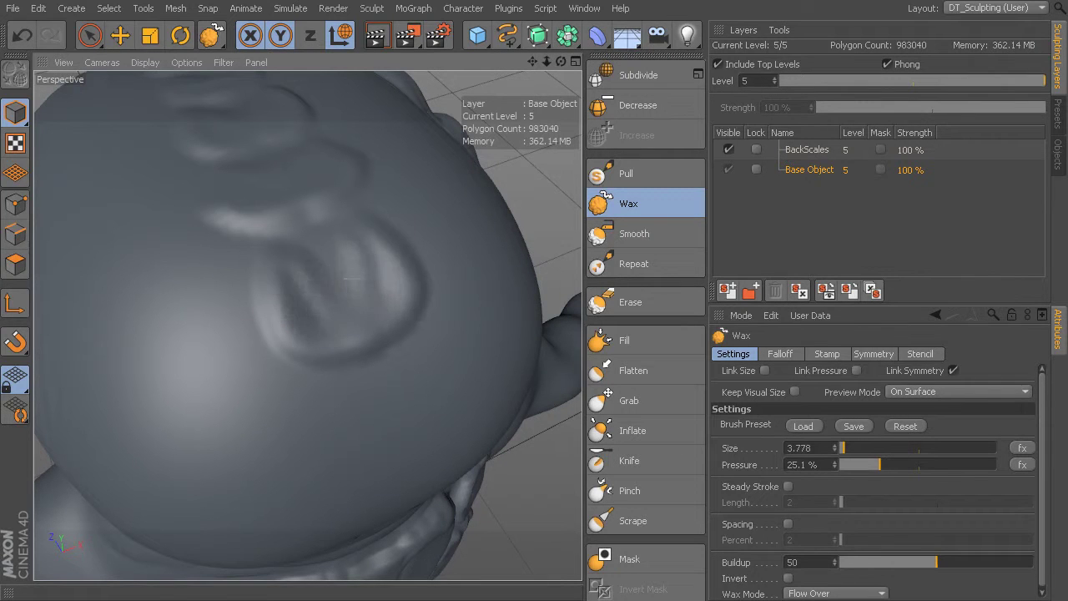
left_click_drag(381, 341, 359, 292, "alt")
mouse_move(281, 293)
left_mouse_down()
mouse_move(310, 367)
mouse_move(350, 372)
mouse_move(289, 312)
mouse_move(302, 338)
left_mouse_up()
mouse_move(344, 365)
left_mouse_down()
mouse_move(303, 301)
mouse_move(358, 341)
mouse_move(292, 305)
left_mouse_up()
left_click_drag(378, 350, 294, 305)
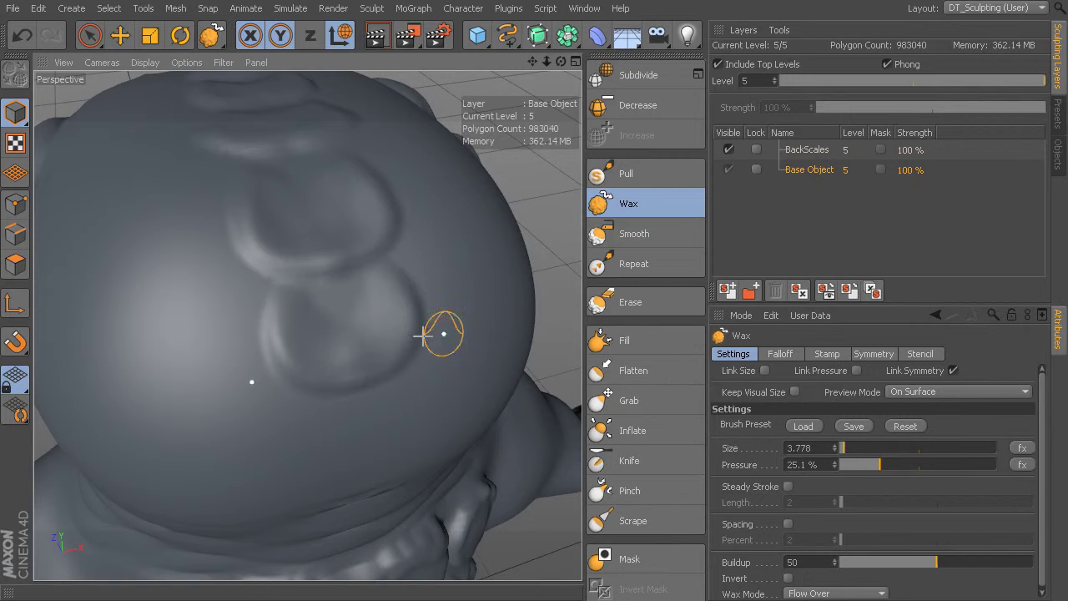
- Try the Scrape brush on the scales at size 3.494, and set the Flatten brush's size to 4.106
left_click(634, 521)
mouse_move(392, 384)
left_mouse_down("alt")
mouse_move(381, 353)
mouse_move(391, 321)
mouse_move(441, 305)
mouse_move(373, 290)
left_mouse_up("alt")
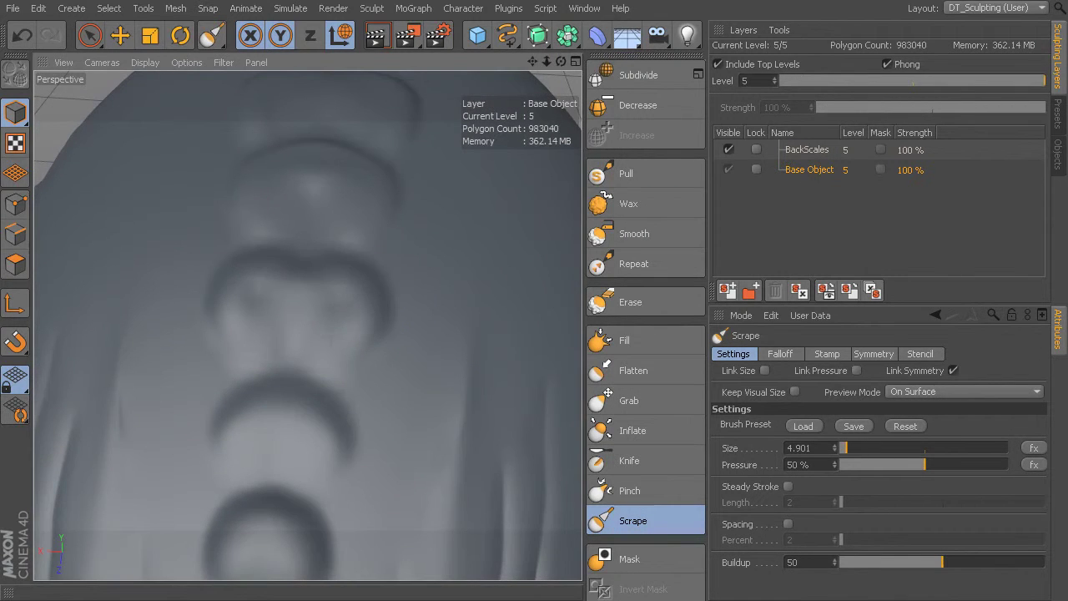
left_click_drag(287, 324, 344, 320, "alt")
middle_click_drag(379, 309, 390, 307)
left_click_drag(390, 307, 292, 282, "alt")
middle_click_drag(296, 284, 256, 280)
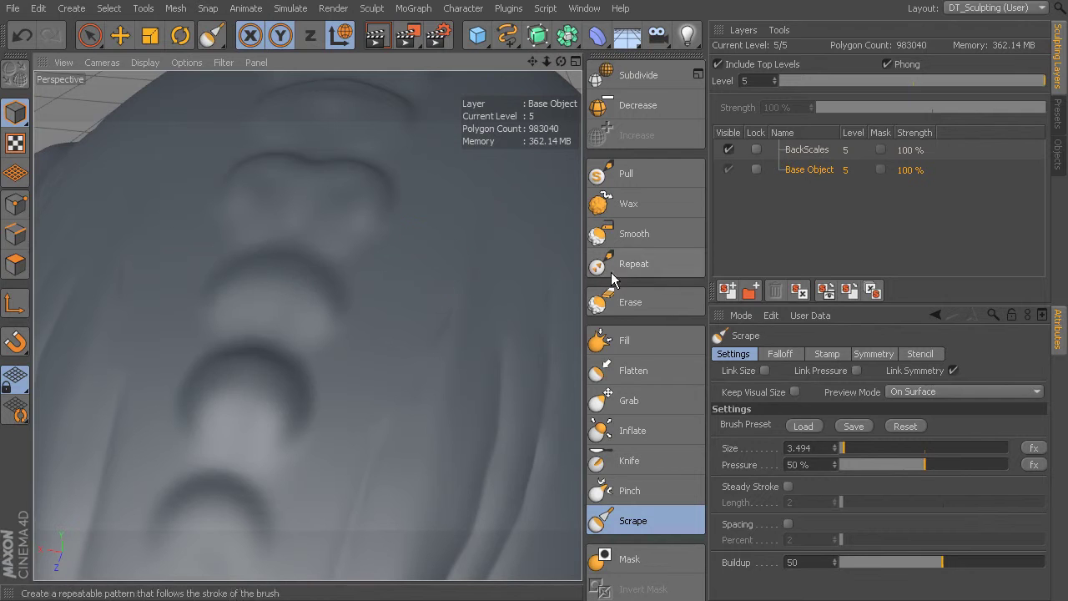
left_click(634, 370)
mouse_move(322, 302)
middle_mouse_down()
mouse_move(326, 310)
mouse_move(302, 313)
middle_mouse_up()
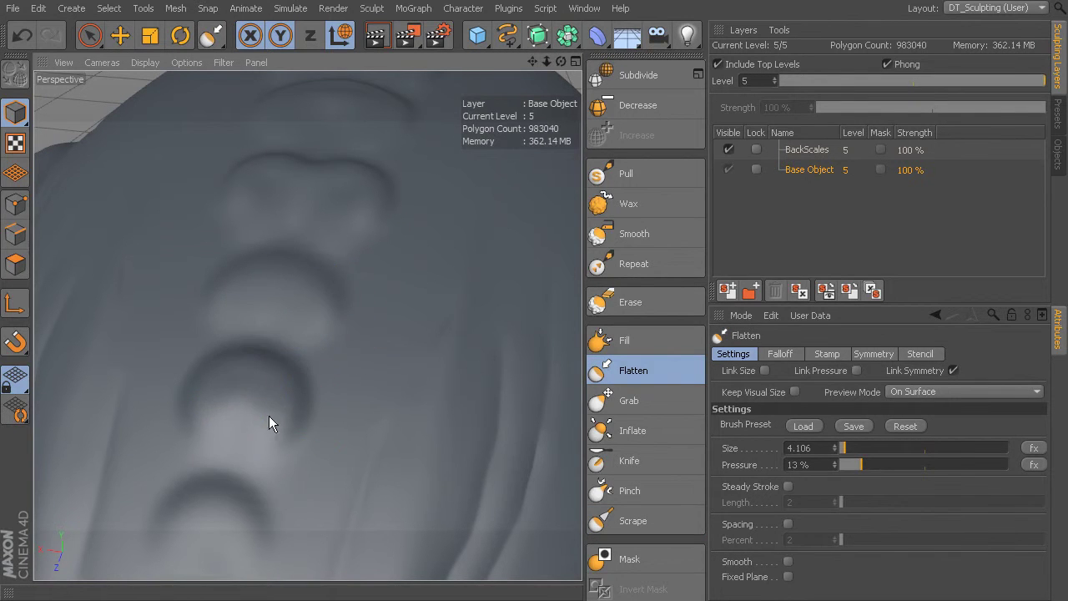
- Outline the edges of the snout and forehead scales with the Knife brush at size 2.856
left_click(633, 460)
scroll(308, 322, "up", 3)
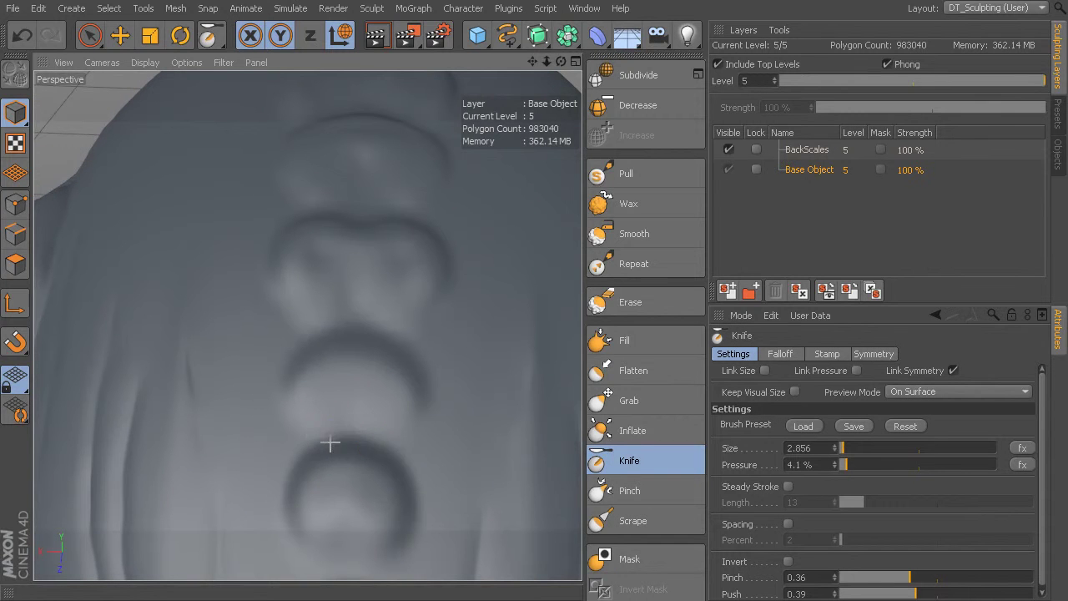
left_click_drag(403, 442, 407, 496, "alt")
mouse_move(421, 439)
left_mouse_down("alt")
mouse_move(424, 484)
mouse_move(433, 423)
mouse_move(406, 353)
mouse_move(462, 375)
mouse_move(437, 458)
left_mouse_up("alt")
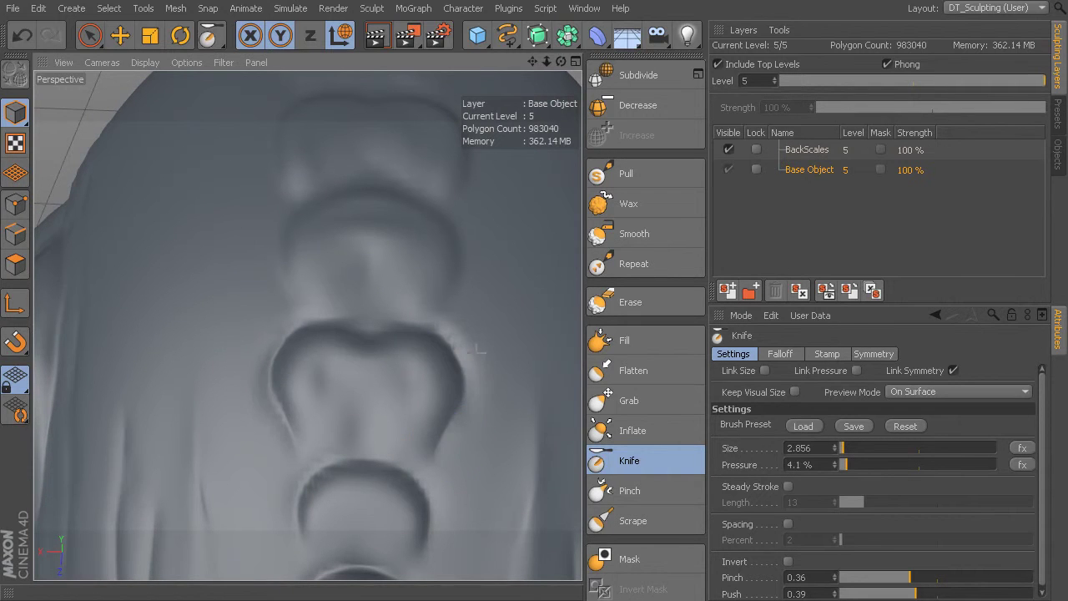
mouse_move(474, 287)
left_mouse_down("alt")
mouse_move(441, 278)
mouse_move(459, 334)
mouse_move(440, 394)
mouse_move(462, 358)
mouse_move(444, 343)
mouse_move(435, 361)
left_mouse_up("alt")
mouse_move(343, 360)
left_mouse_down()
mouse_move(402, 358)
mouse_move(434, 401)
mouse_move(425, 492)
left_mouse_up()
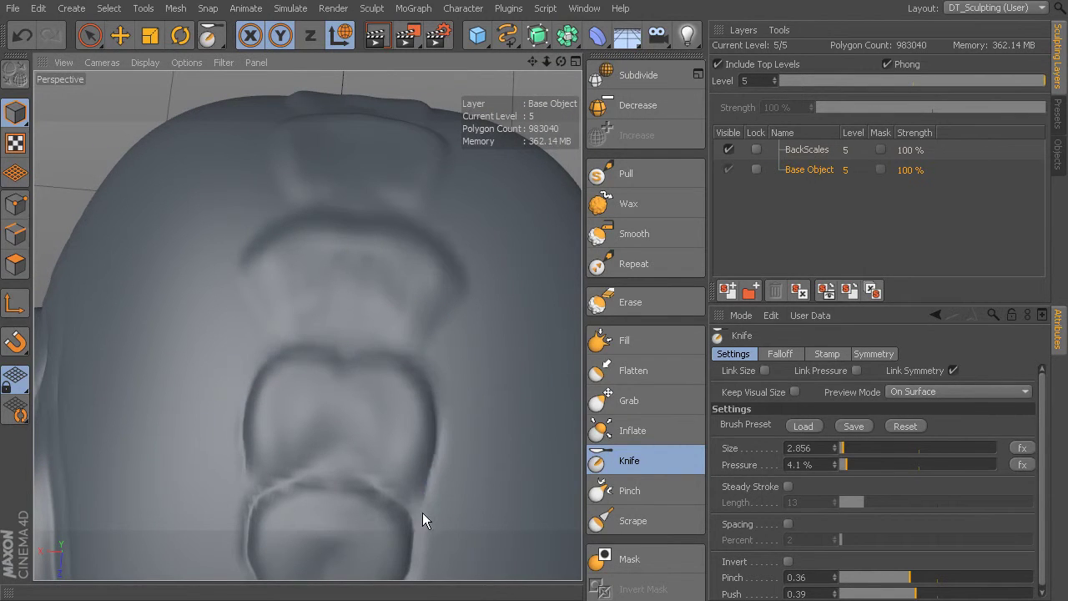
- Cut crisp outlines around the large crown scales and the last scale at the back of the head with the Knife brush
left_click_drag(448, 290, 434, 339, "alt")
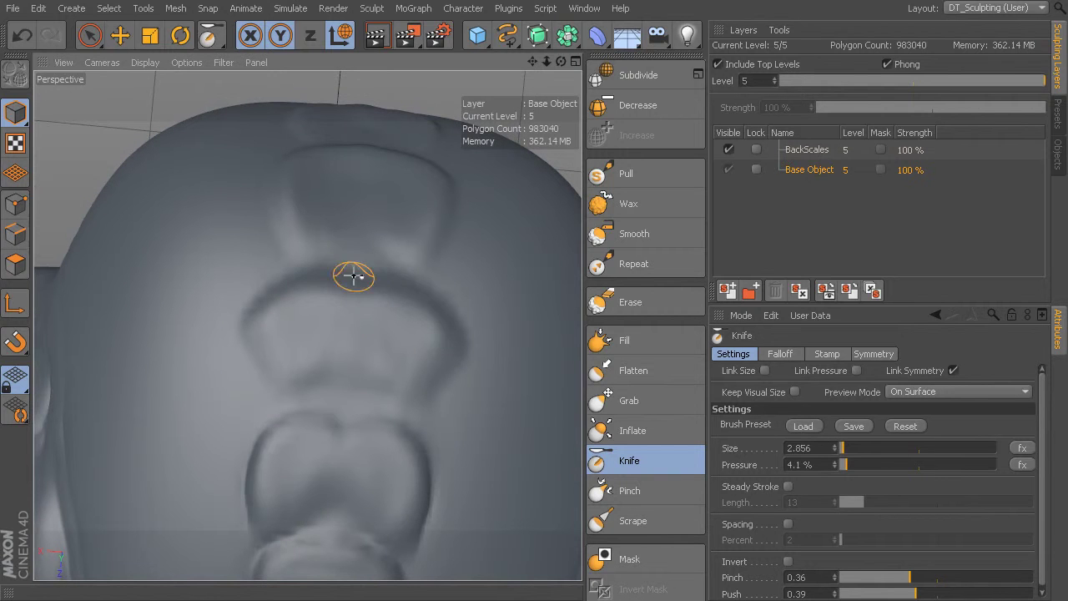
mouse_move(428, 298)
left_mouse_down()
mouse_move(446, 372)
mouse_move(411, 424)
left_mouse_up()
left_click_drag(456, 308, 441, 344, "alt")
mouse_move(298, 389)
left_mouse_down()
mouse_move(265, 280)
mouse_move(354, 229)
left_mouse_up()
mouse_move(359, 234)
left_mouse_down("alt")
mouse_move(347, 294)
mouse_move(359, 356)
left_mouse_up("alt")
left_click_drag(301, 403, 288, 356)
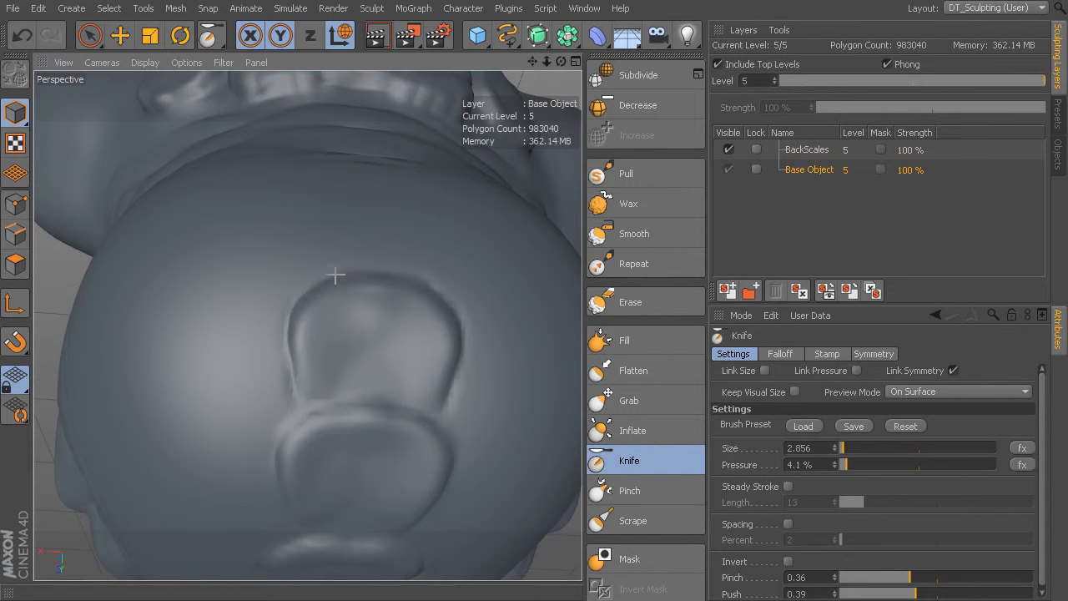
- Even out the surfaces of the large crown scales with the Flatten brush at size 4.106 and pressure 13%
left_click_drag(452, 430, 442, 278, "alt")
mouse_move(469, 409)
left_mouse_down("alt")
mouse_move(482, 356)
mouse_move(505, 337)
left_mouse_up("alt")
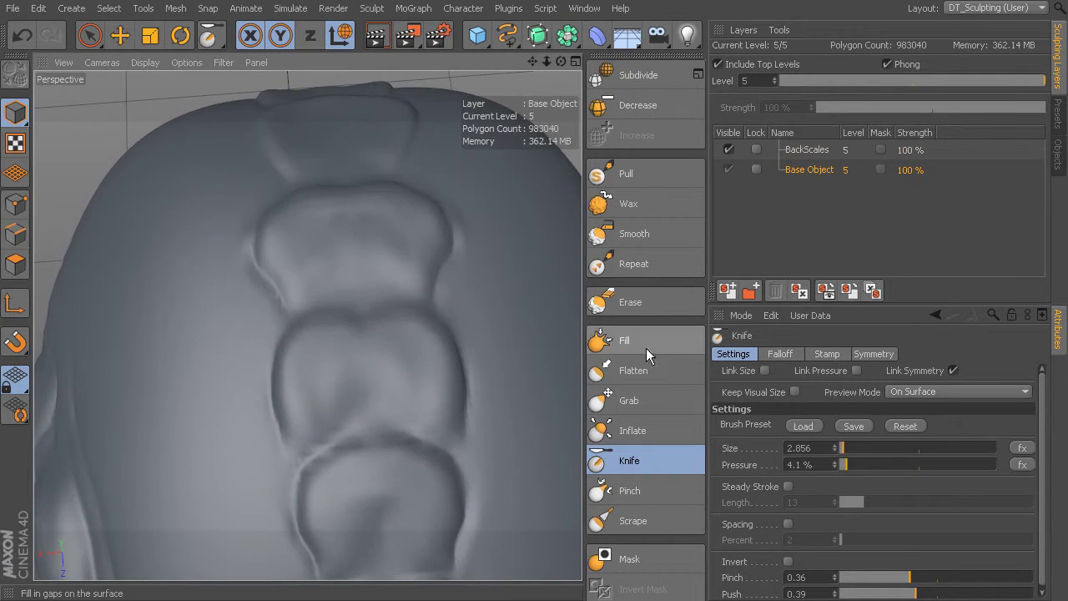
left_click(633, 519)
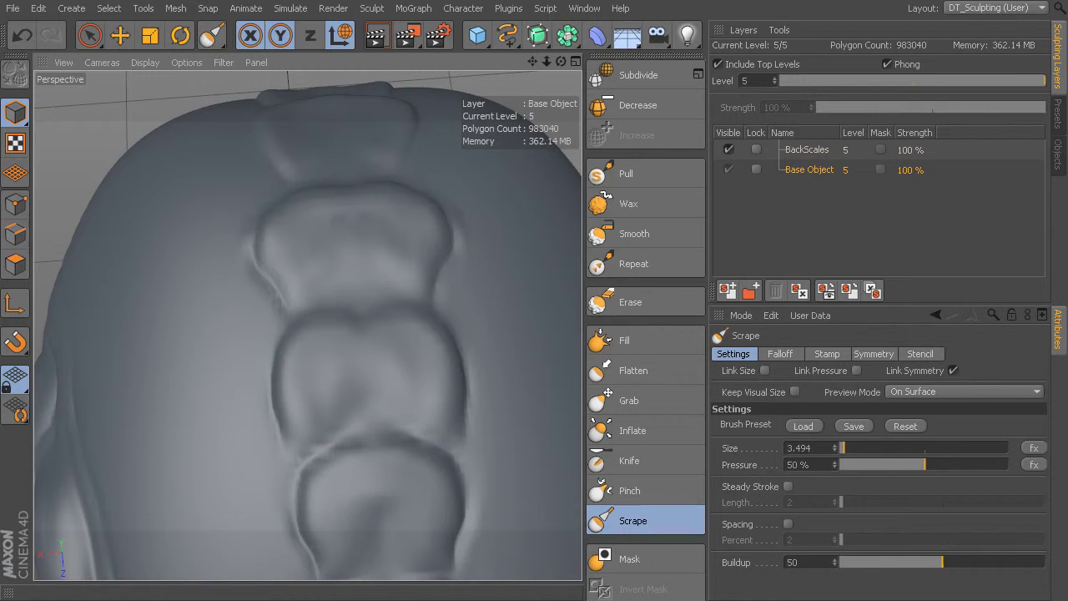
left_click(638, 338)
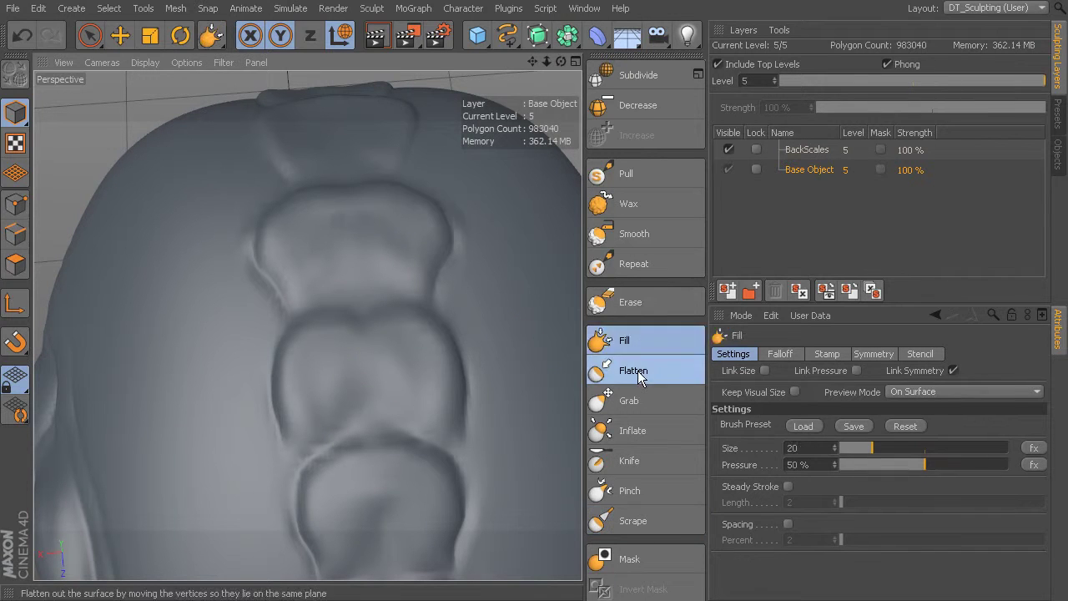
left_click(632, 370)
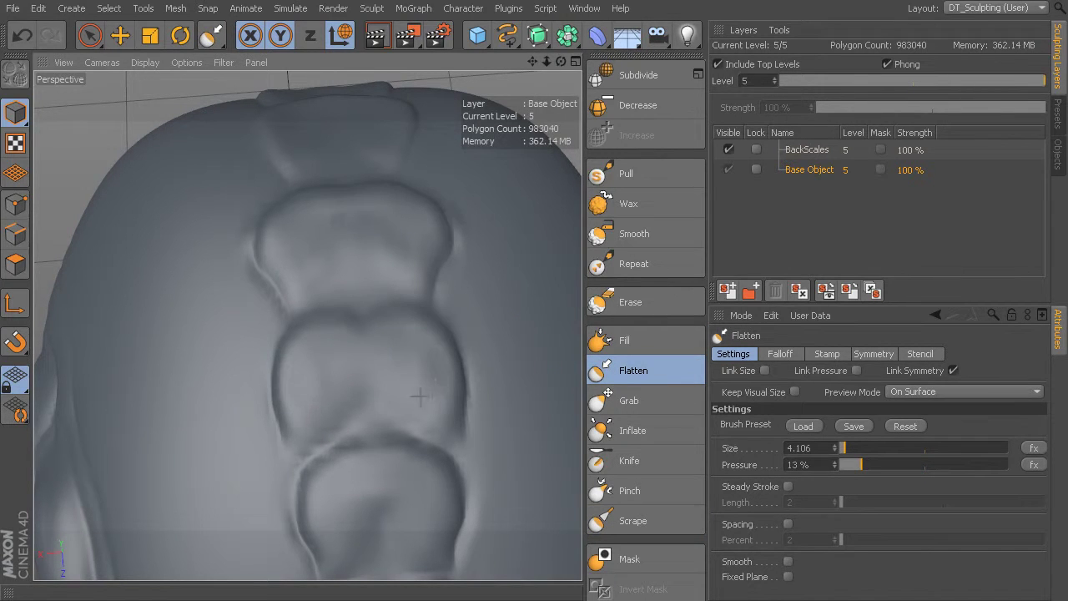
left_click_drag(411, 270, 410, 326, "alt")
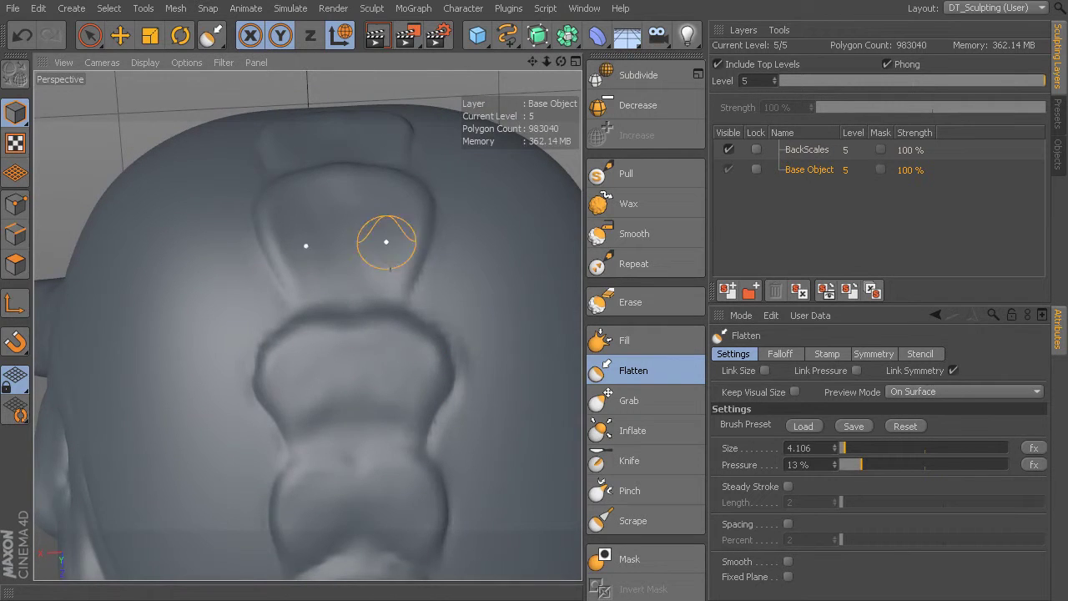
left_click_drag(372, 215, 307, 325, "alt")
left_click_drag(439, 379, 386, 336, "alt")
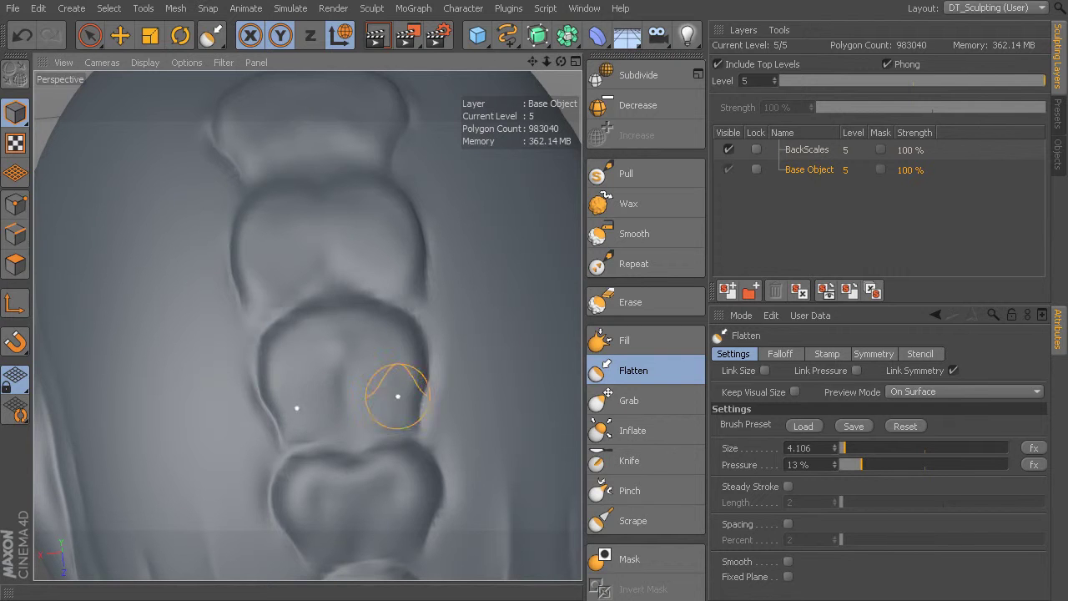
- Flatten the tops of the remaining scales from the forehead down towards the snout tip
left_click_drag(385, 378, 397, 355, "alt")
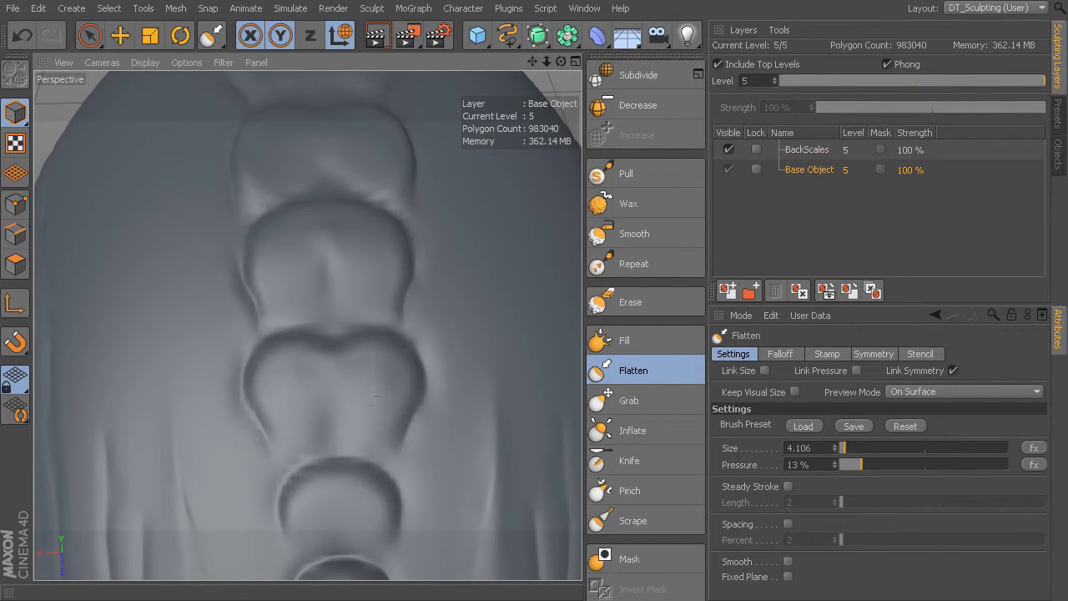
left_click_drag(368, 426, 388, 381, "alt")
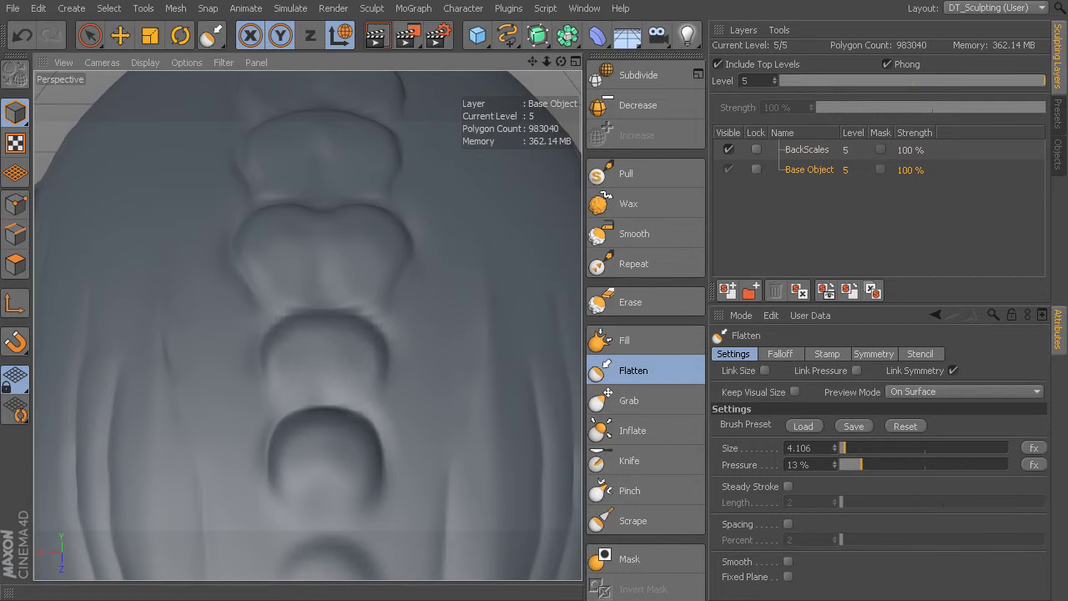
mouse_move(352, 437)
left_mouse_down("alt")
mouse_move(341, 437)
mouse_move(375, 424)
mouse_move(378, 393)
left_mouse_up("alt")
left_click_drag(381, 431, 375, 334, "alt")
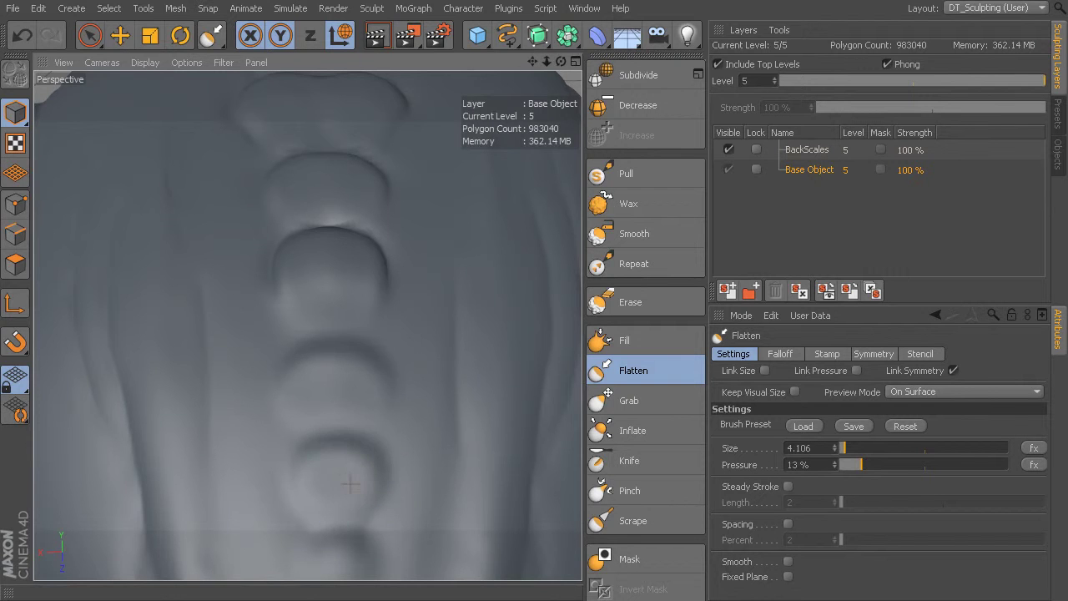
left_click_drag(376, 445, 308, 325, "alt")
left_click_drag(336, 369, 309, 334, "alt")
- Set the Knife brush's size to 1.79 and carve outlines around the smallest scales near the snout tip
left_click(661, 464)
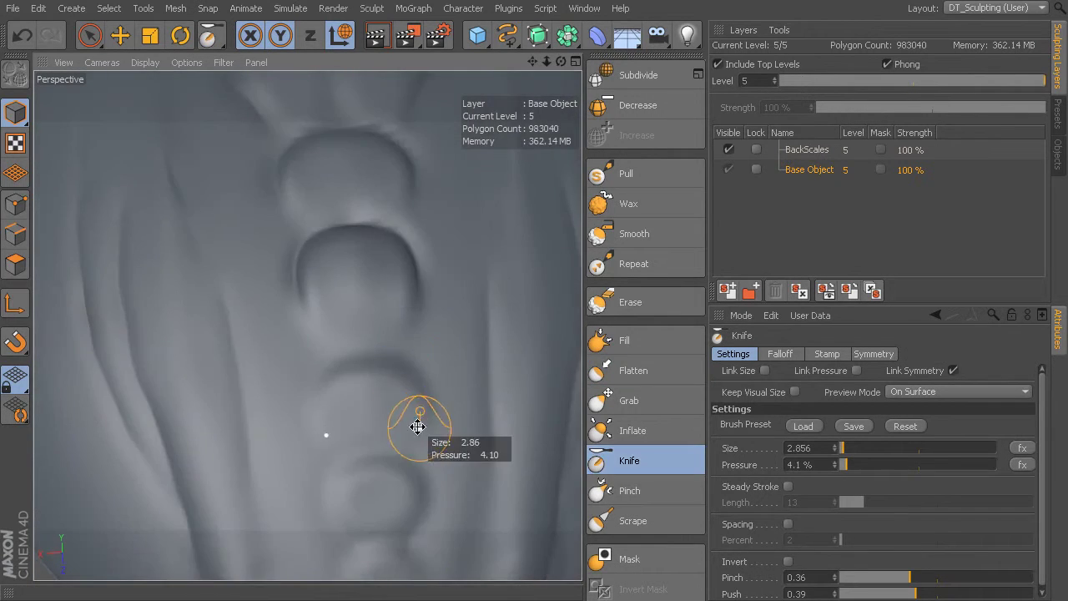
middle_click_drag(417, 424, 393, 448)
mouse_move(355, 457)
left_mouse_down()
mouse_move(397, 455)
mouse_move(424, 494)
left_mouse_up()
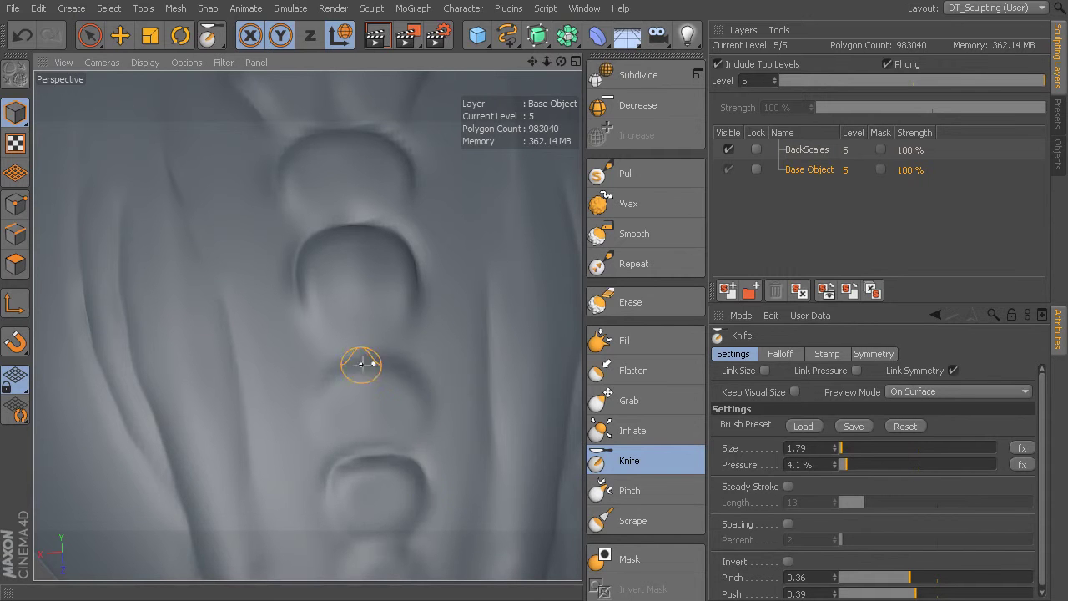
mouse_move(394, 359)
left_mouse_down()
mouse_move(420, 389)
mouse_move(428, 372)
mouse_move(405, 340)
left_mouse_up()
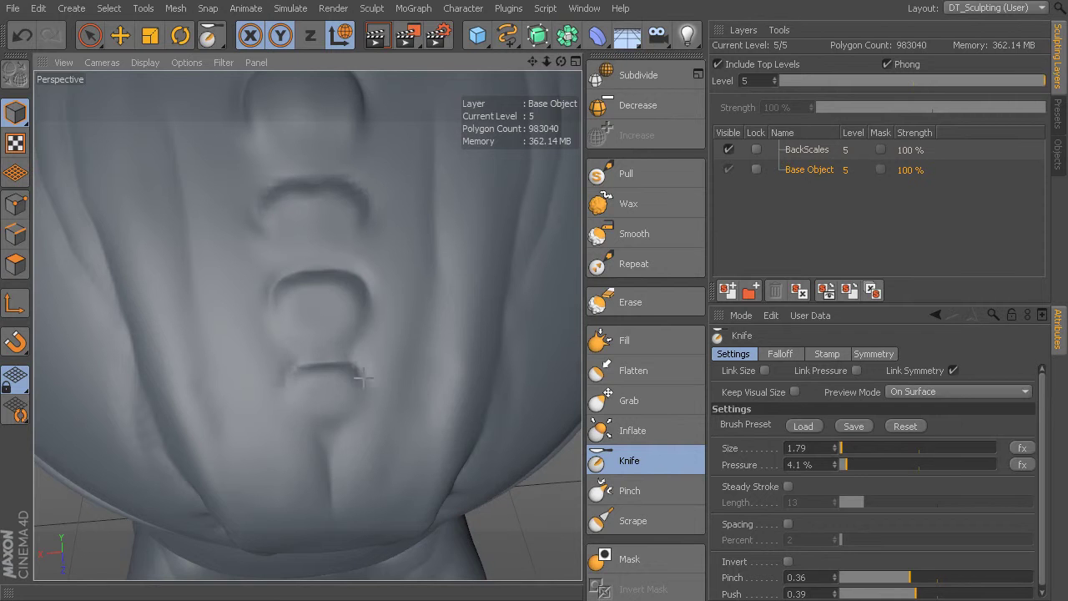
- Build up the skin beside the nostril and above the upper lip with the Wax brush at size 2.684 and pressure 14.1%
right_click_drag(375, 415, 372, 316, "alt")
left_click_drag(374, 312, 302, 364, "alt")
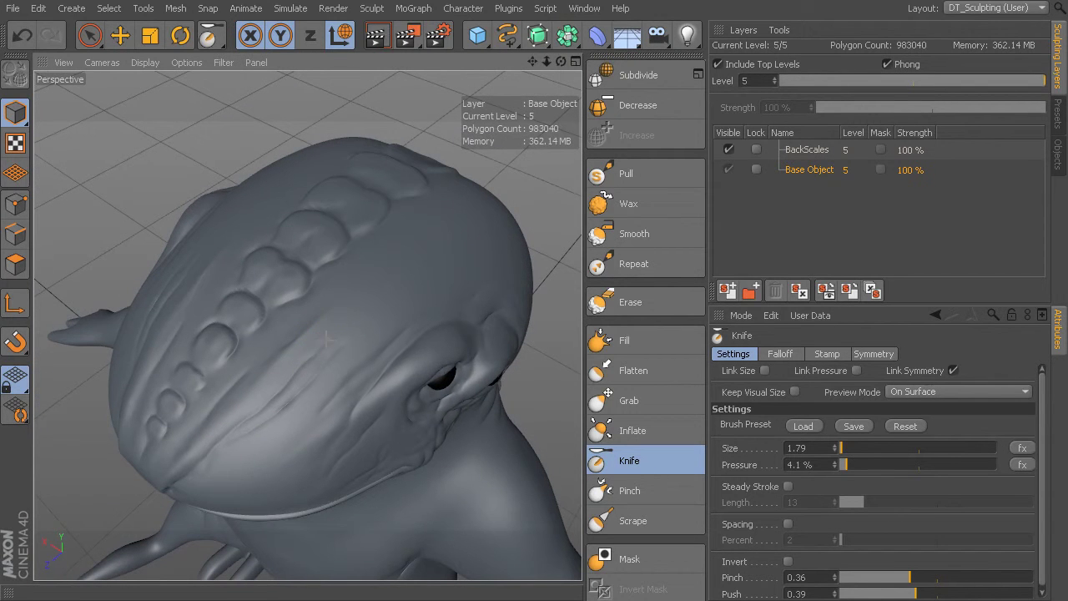
left_click_drag(461, 240, 396, 280, "alt")
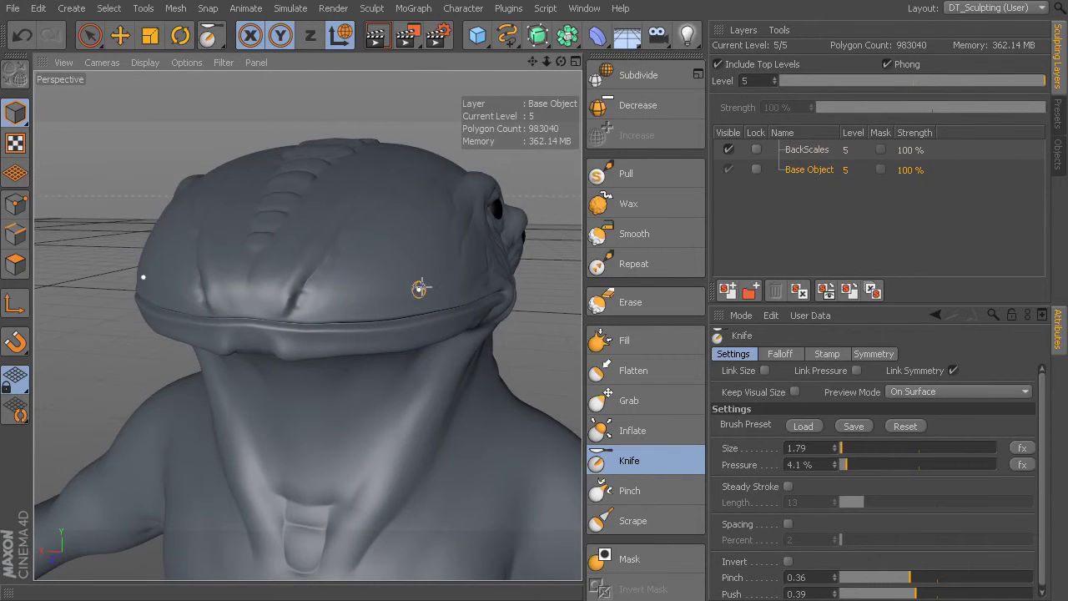
mouse_move(428, 317)
left_mouse_down("alt")
mouse_move(401, 231)
mouse_move(410, 292)
mouse_move(479, 309)
mouse_move(300, 306)
mouse_move(503, 353)
mouse_move(375, 369)
mouse_move(443, 358)
mouse_move(496, 324)
left_mouse_up("alt")
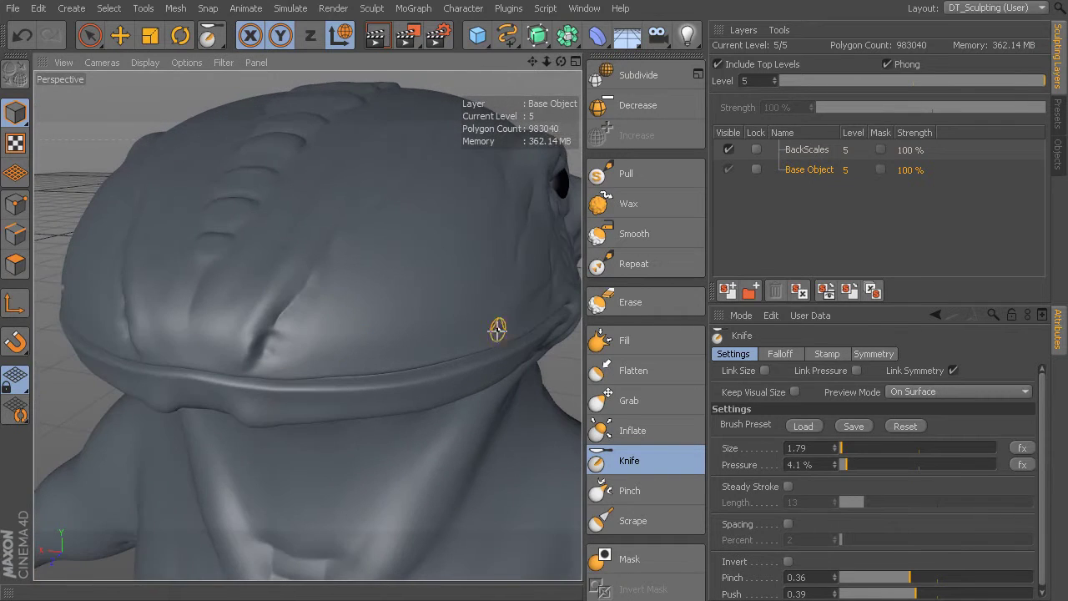
left_click(642, 206)
left_click_drag(326, 334, 377, 301, "alt")
mouse_move(378, 301)
middle_mouse_down()
mouse_move(356, 321)
mouse_move(348, 310)
middle_mouse_up()
left_click_drag(340, 325, 349, 293, "alt")
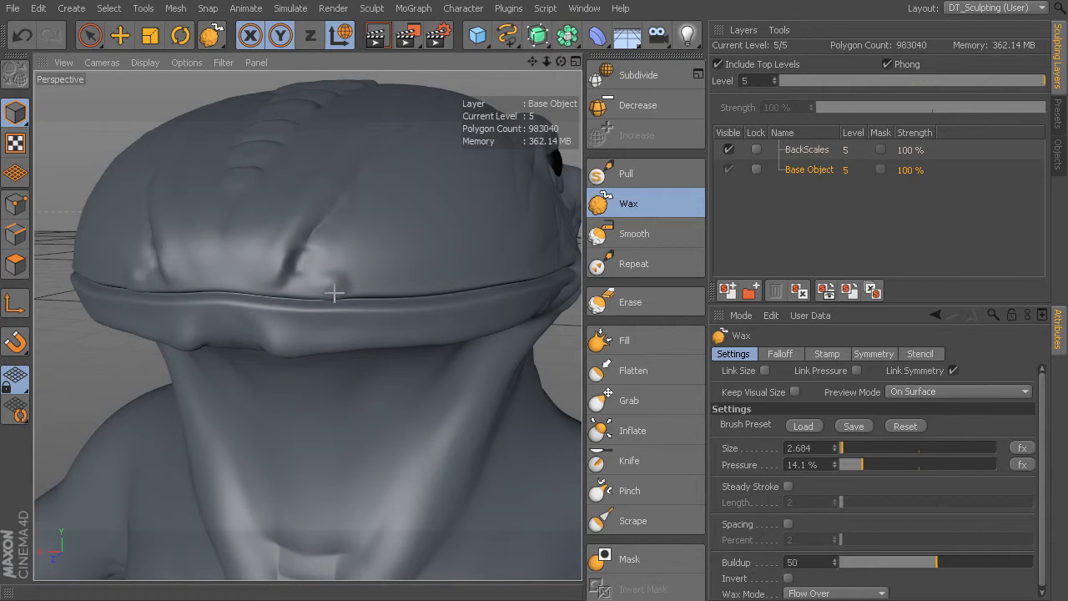
left_click_drag(408, 255, 307, 324, "alt")
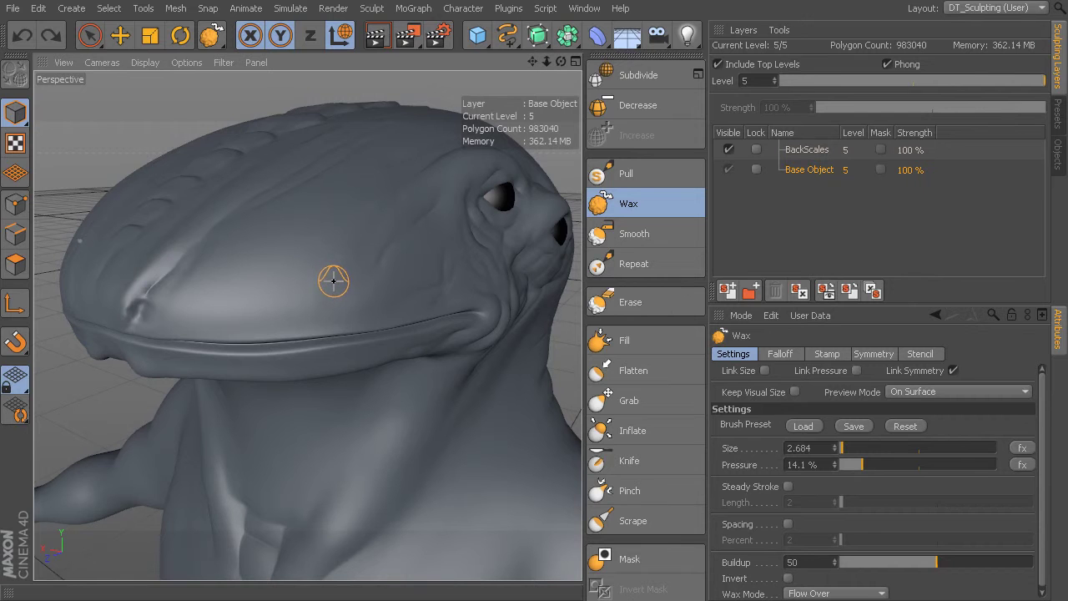
- Deepen the crease at the mouth corner with the Knife brush at size 1.79
left_click_drag(337, 279, 307, 325, "alt")
mouse_move(381, 294)
right_mouse_down("alt")
mouse_move(381, 283)
mouse_move(400, 292)
right_mouse_up("alt")
left_click(642, 461)
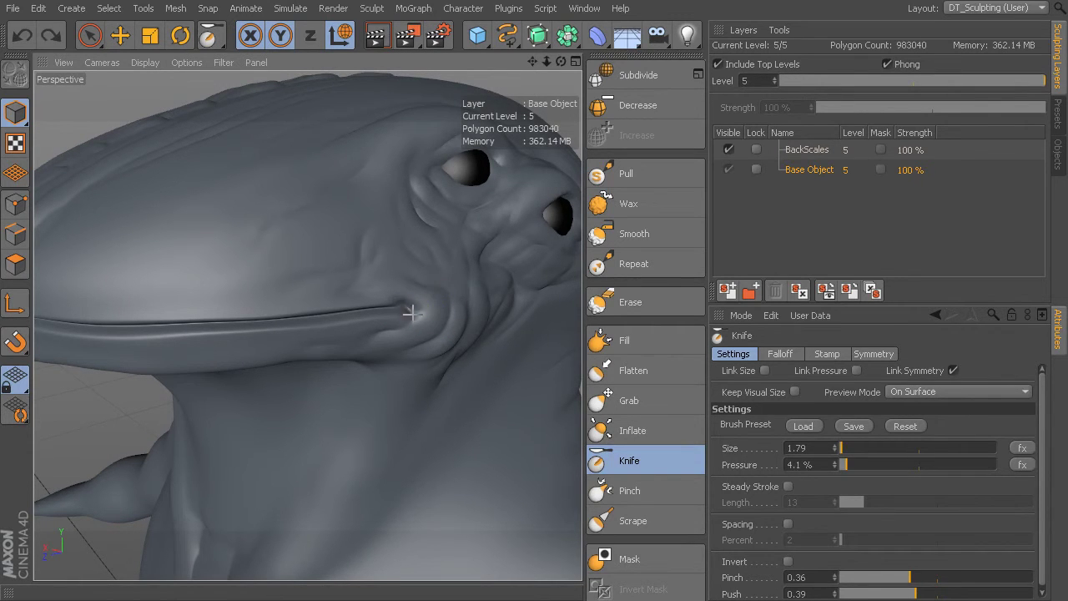
- Sharpen the folds behind the mouth corner and down the throat with the Pinch brush at size 8.229 and pressure 36%
left_click(634, 491)
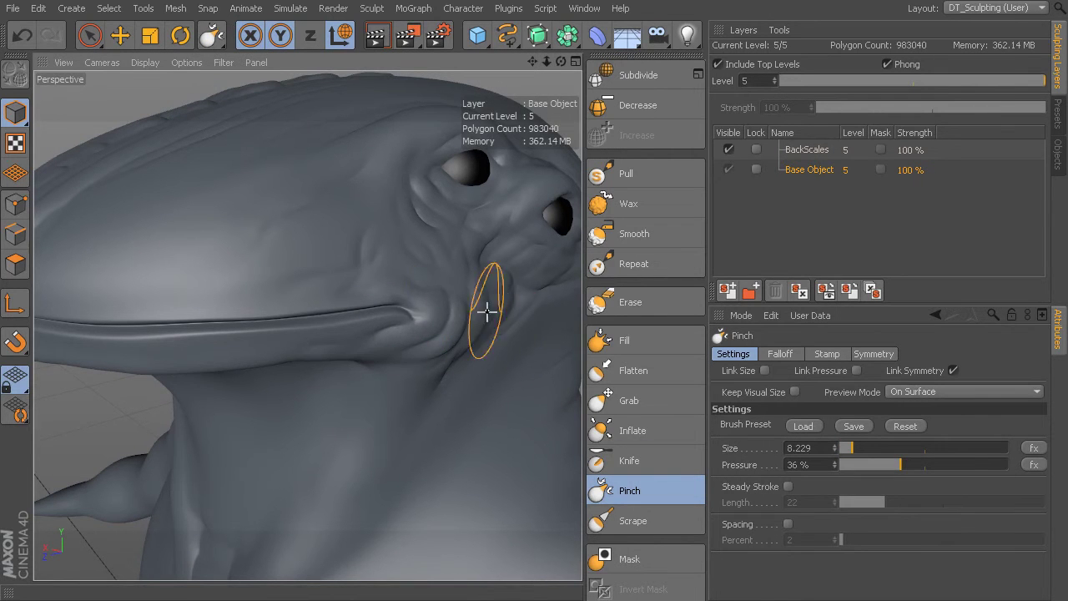
right_click_drag(464, 291, 417, 281, "alt")
mouse_move(307, 325)
left_mouse_down("alt")
mouse_move(484, 281)
mouse_move(516, 285)
mouse_move(517, 250)
mouse_move(310, 322)
mouse_move(390, 170)
left_mouse_up("alt")
mouse_move(484, 239)
left_mouse_down("alt")
mouse_move(489, 436)
mouse_move(333, 382)
mouse_move(424, 359)
mouse_move(508, 255)
left_mouse_up("alt")
mouse_move(442, 331)
left_mouse_down("alt")
mouse_move(424, 279)
mouse_move(316, 182)
left_mouse_up("alt")
left_click_drag(401, 285, 233, 209, "alt")
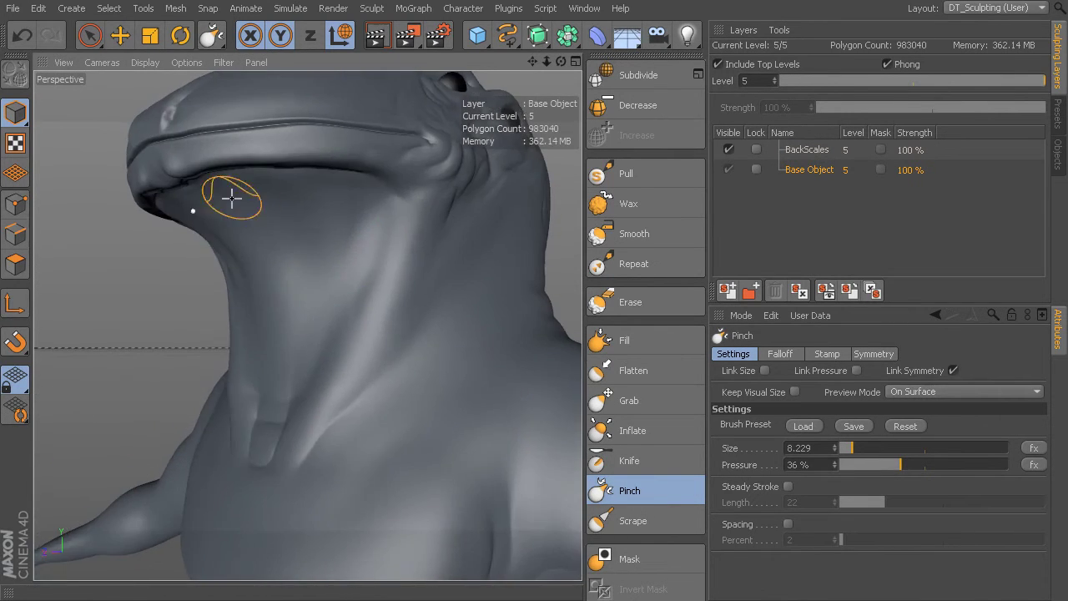
mouse_move(290, 280)
left_mouse_down("alt")
mouse_move(479, 276)
mouse_move(475, 176)
mouse_move(441, 291)
mouse_move(375, 276)
mouse_move(306, 320)
mouse_move(300, 342)
left_mouse_up("alt")
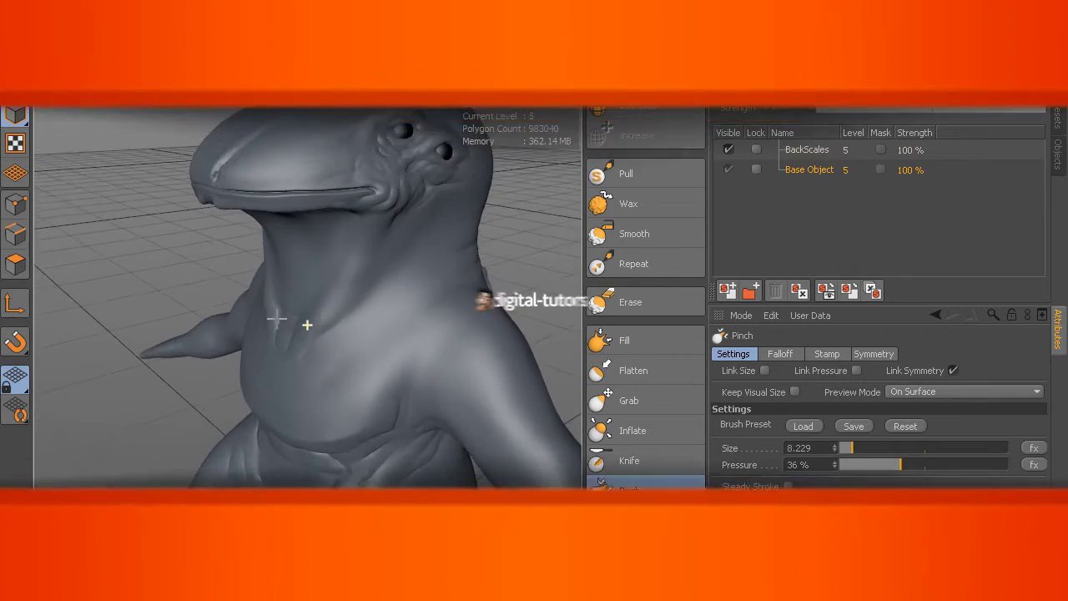